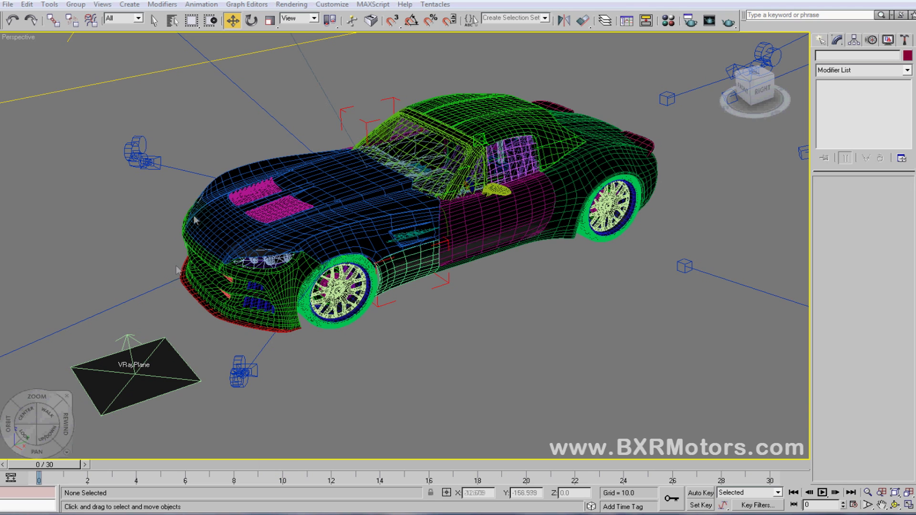
Select the Hood_New_01 group and rotate it open on its hinge
left_click(304, 167)
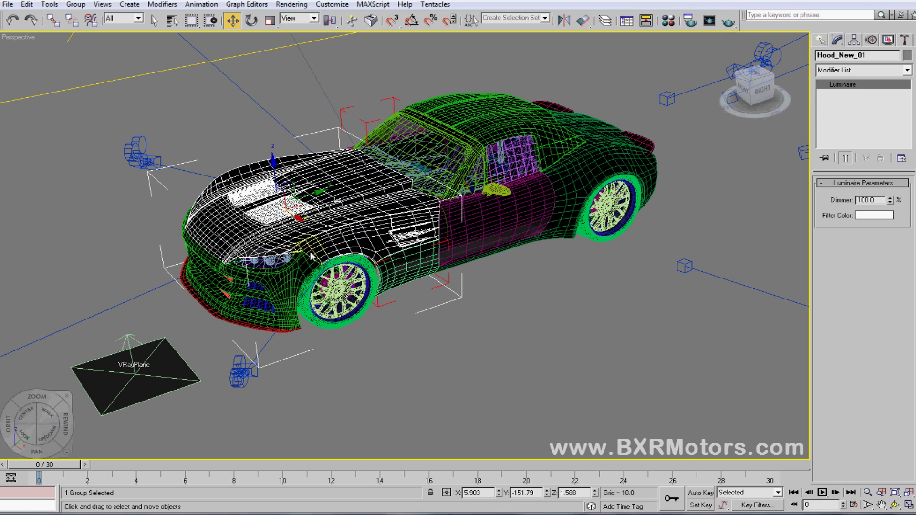
left_click(251, 20)
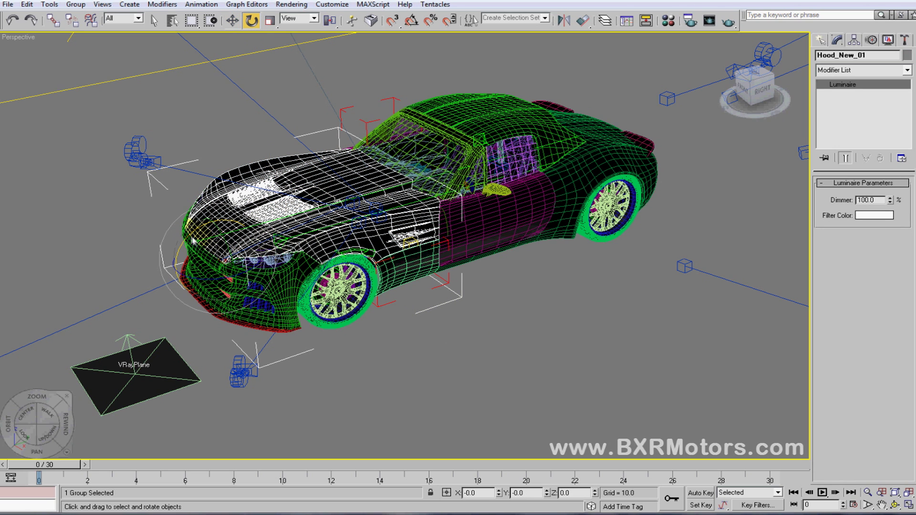
mouse_move(190, 237)
left_mouse_down()
mouse_move(155, 281)
mouse_move(166, 250)
mouse_move(177, 242)
mouse_move(180, 250)
left_mouse_up()
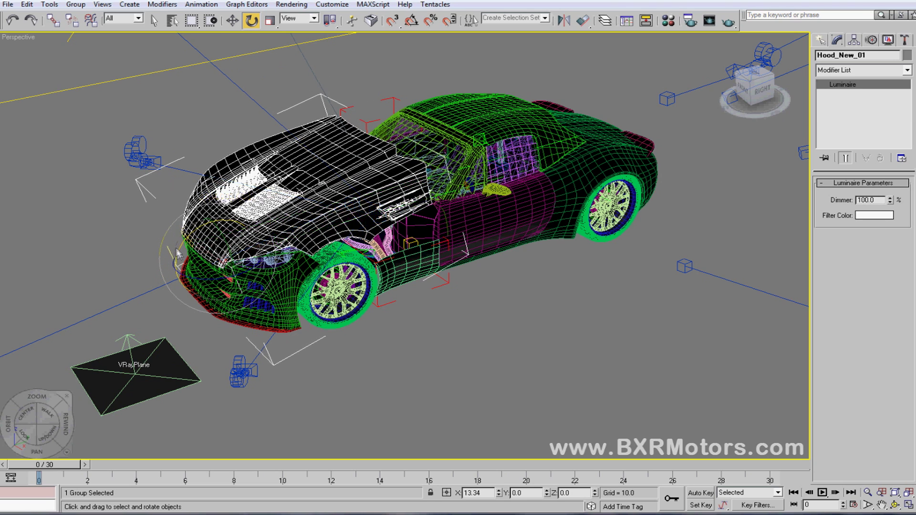
Orbit to look down on the car and add the front bumper group to the hood selection
left_click(894, 506)
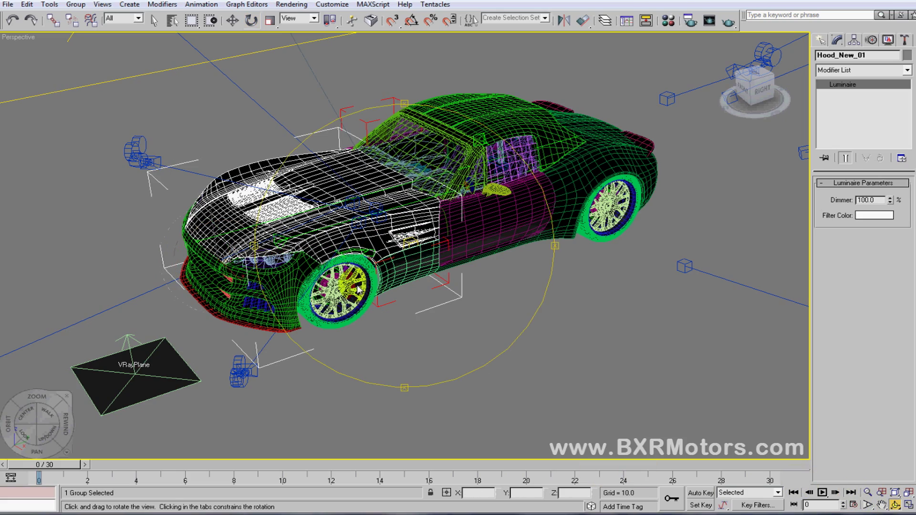
left_click_drag(437, 304, 300, 274)
key("w")
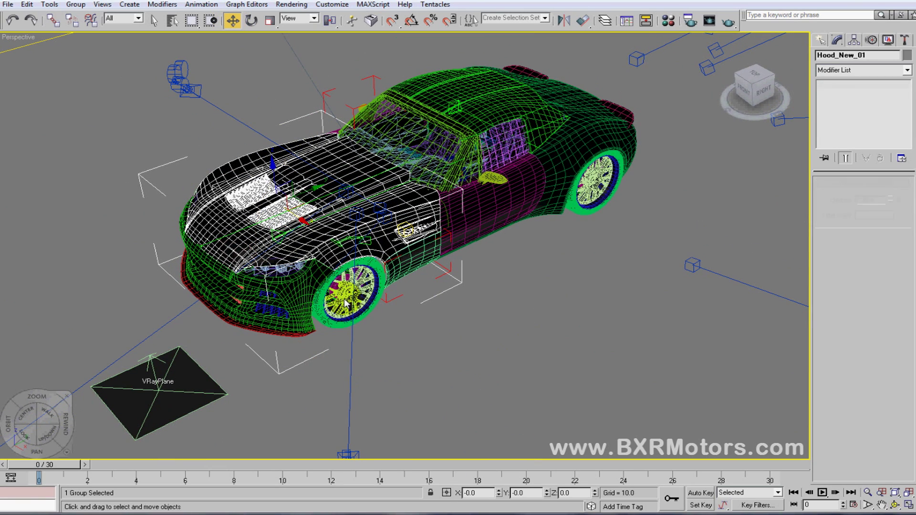
left_click(346, 304, "ctrl")
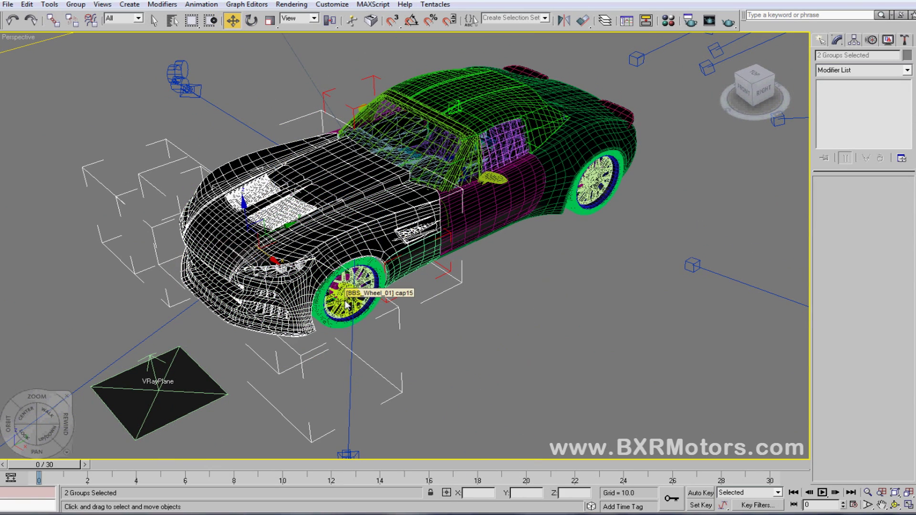
left_click(50, 5)
Isolate the selected hood and bumper groups and orbit around them
mouse_move(33, 7)
left_click(53, 70)
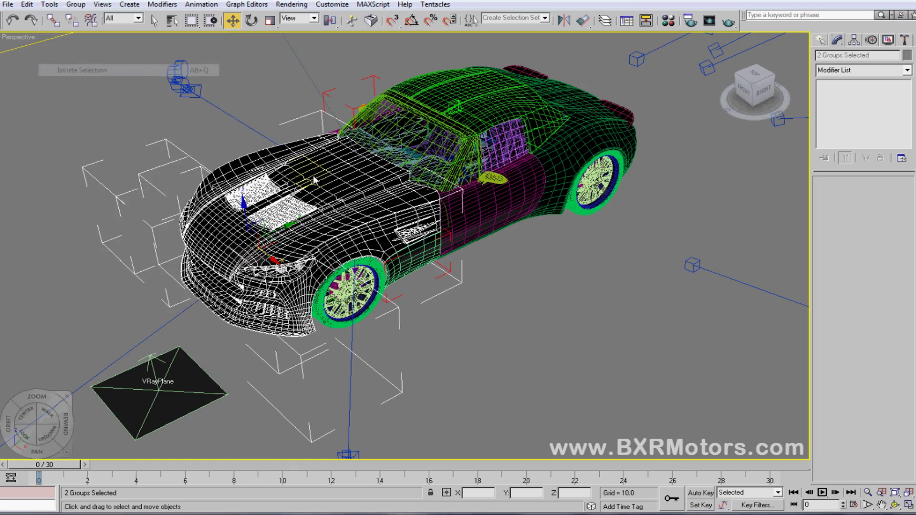
left_click(894, 505)
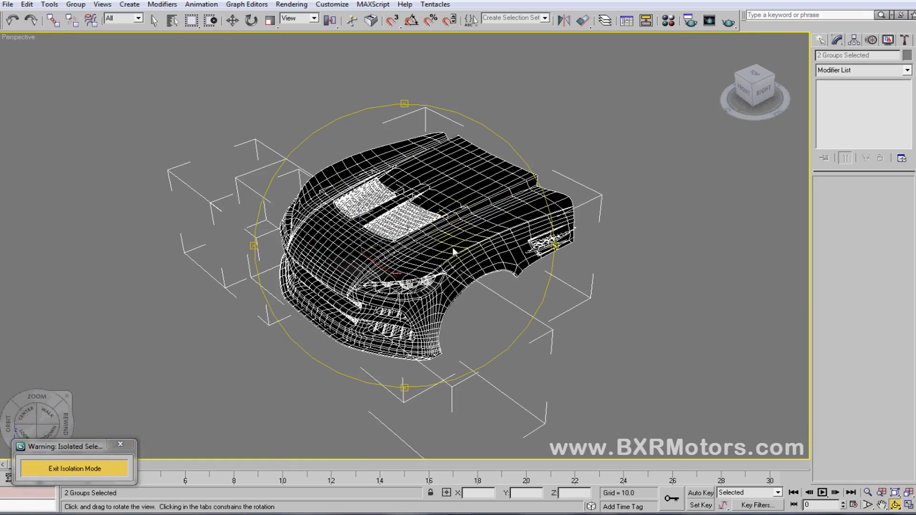
mouse_move(452, 247)
left_mouse_down()
mouse_move(304, 232)
mouse_move(245, 212)
mouse_move(532, 209)
mouse_move(329, 224)
mouse_move(466, 210)
mouse_move(566, 231)
mouse_move(500, 226)
mouse_move(453, 239)
left_mouse_up()
Select the hood group and orbit to face the front of the hood
right_click(259, 56)
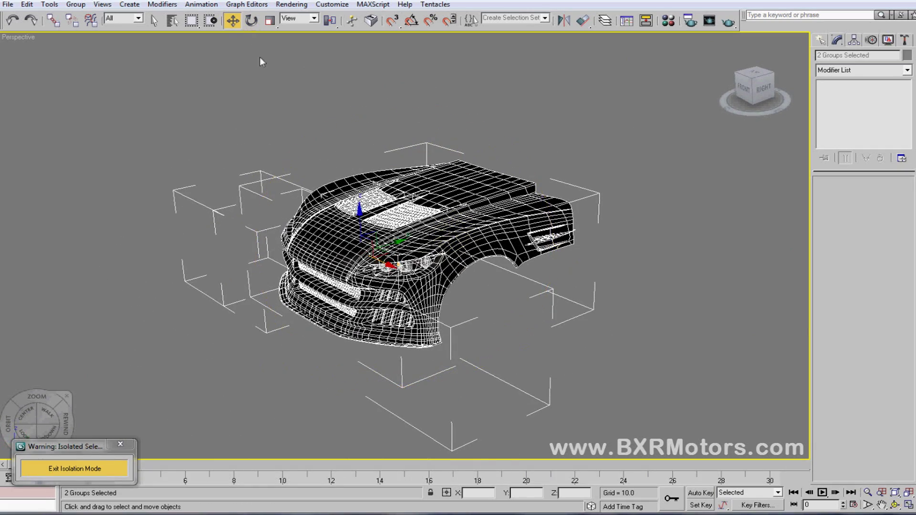
left_click(362, 143)
left_click(460, 195)
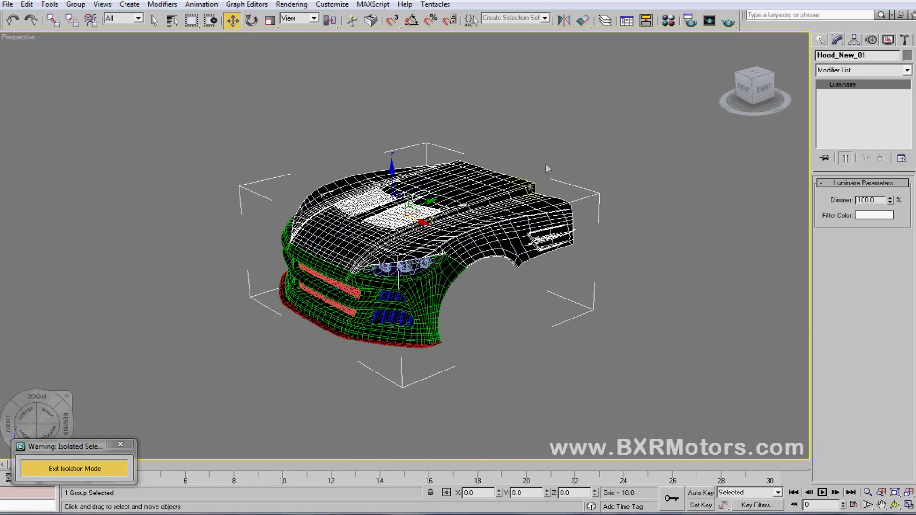
left_click(894, 504)
left_click_drag(538, 339, 284, 112)
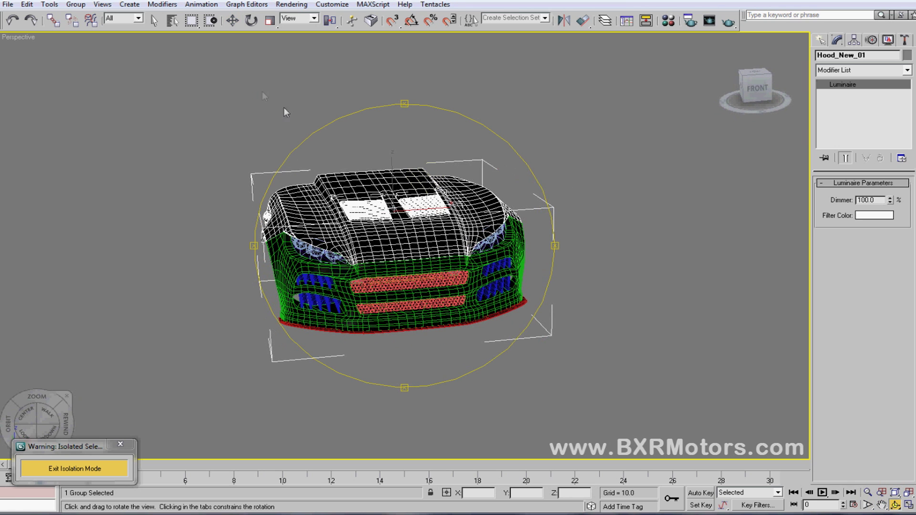
Orbit to a three-quarter view of the front end and select both front-end groups
left_click(233, 26)
left_click(296, 248)
left_click(679, 150)
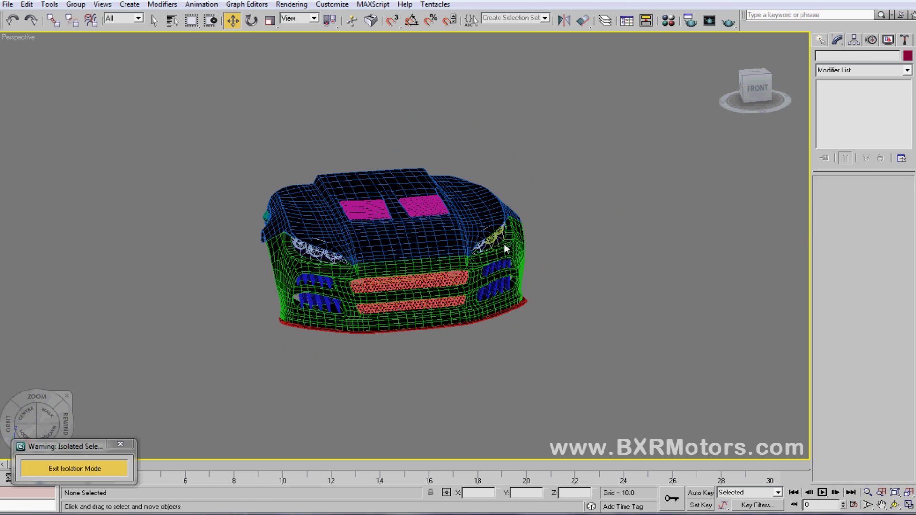
left_click(894, 504)
left_click_drag(450, 301, 387, 298)
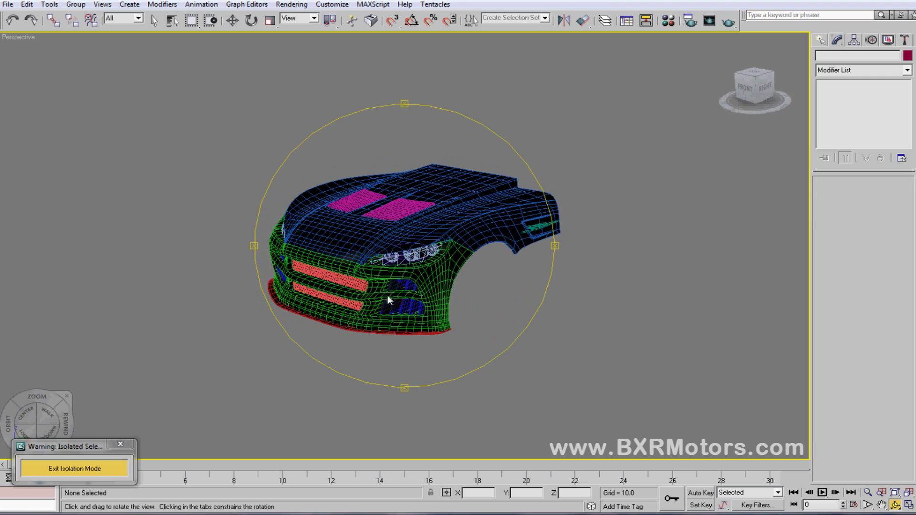
left_click(232, 21)
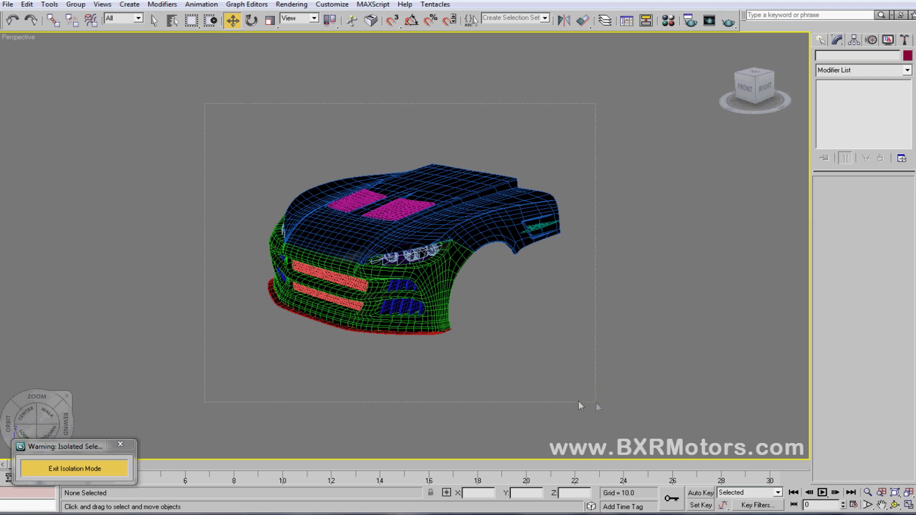
left_click_drag(595, 404, 595, 404)
Open the group assemblies to reach individual parts and orbit to face the car head-on
left_click(76, 4)
mouse_move(95, 120)
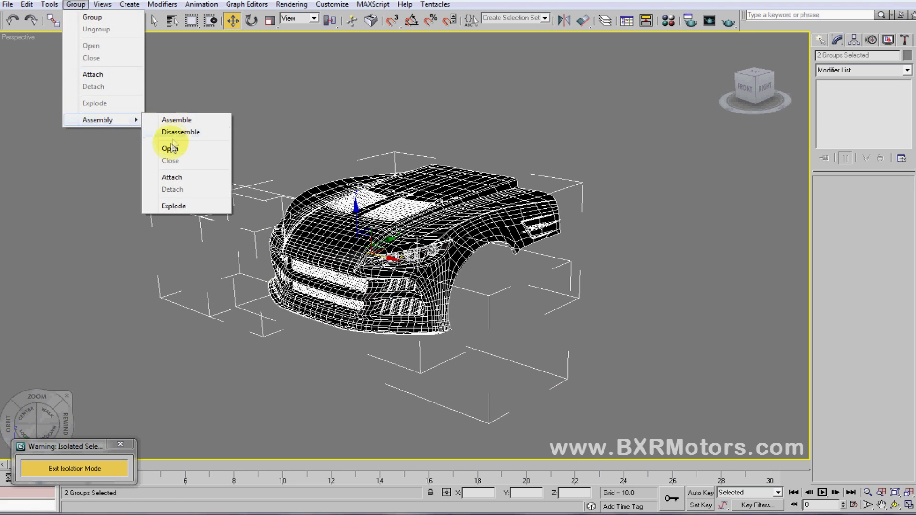
left_click(170, 148)
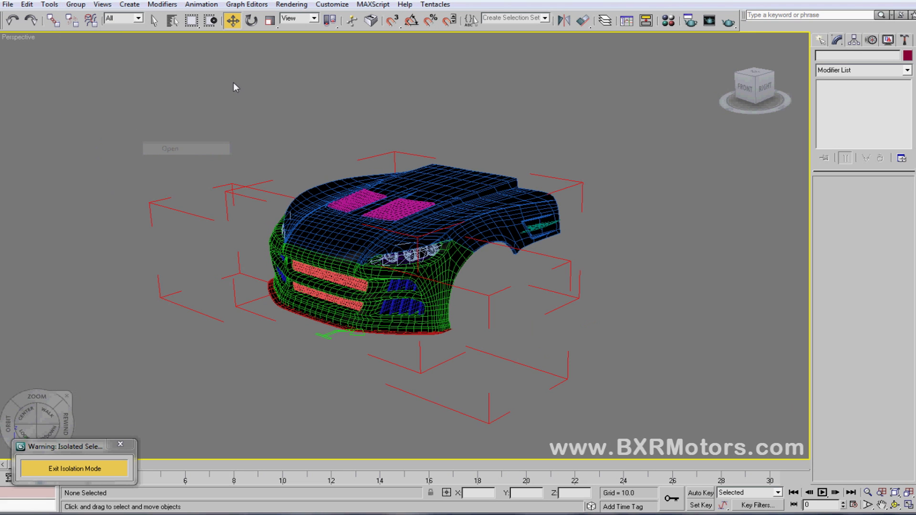
left_click(891, 504)
left_click_drag(429, 282, 477, 281)
left_click(232, 21)
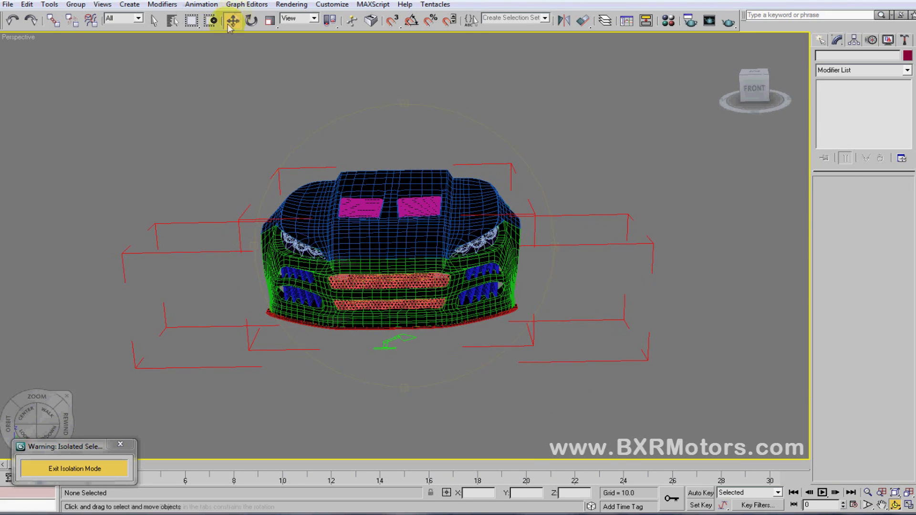
Identify the hood halves: Object06 on the right, Object07 on the left
left_click(479, 213)
left_click(342, 184)
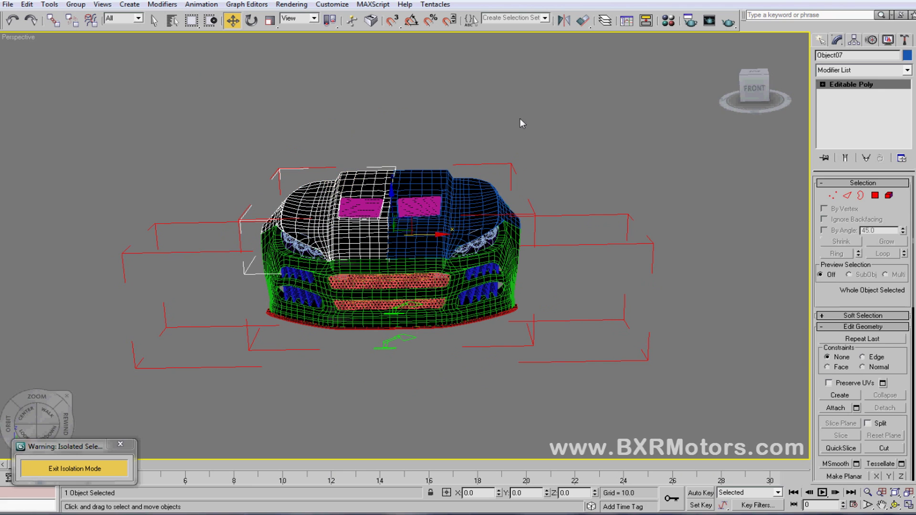
left_click(468, 189)
left_click(343, 200)
left_click(573, 134)
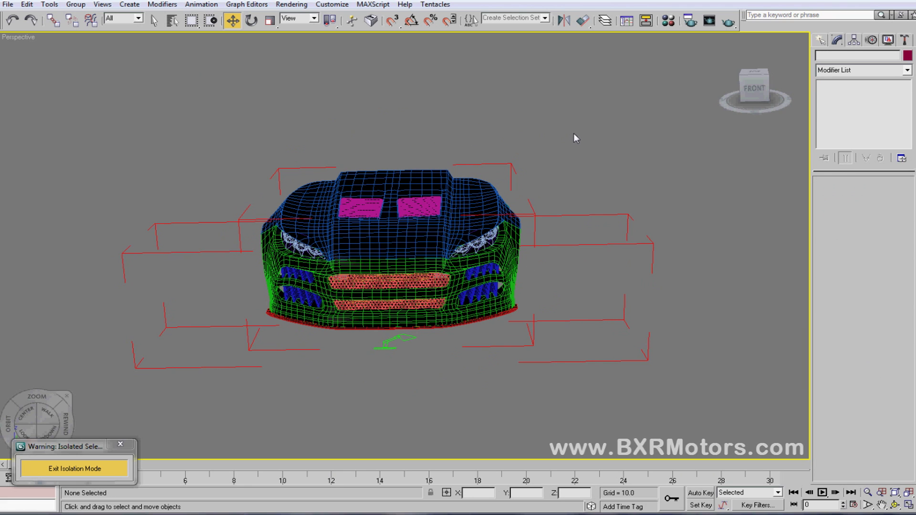
left_click(474, 203)
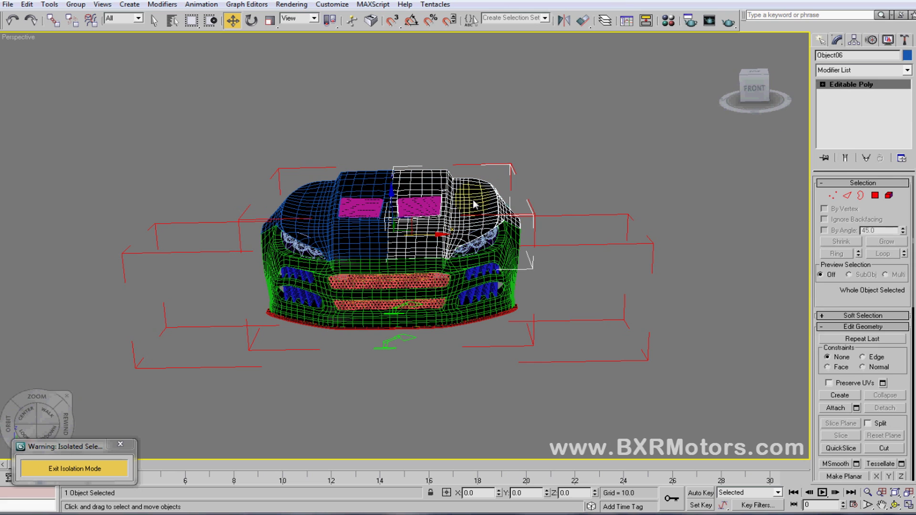
left_click(353, 191)
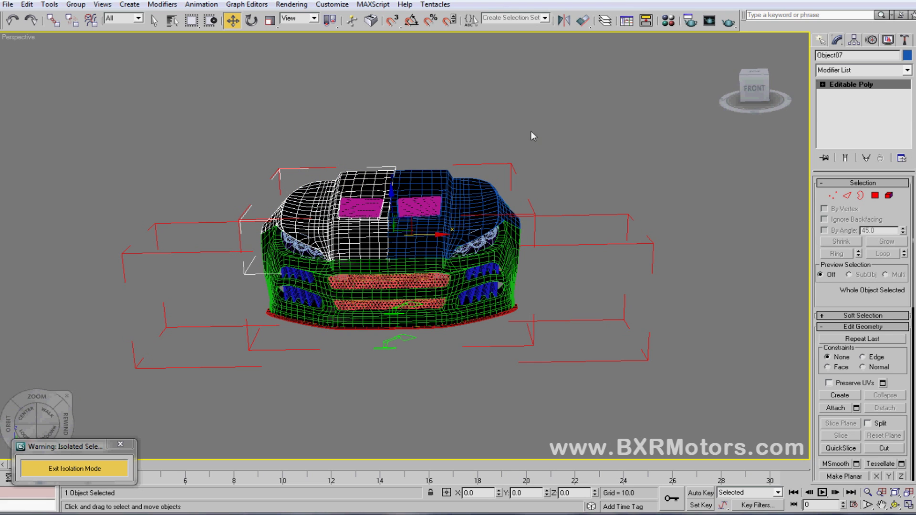
left_click(605, 143)
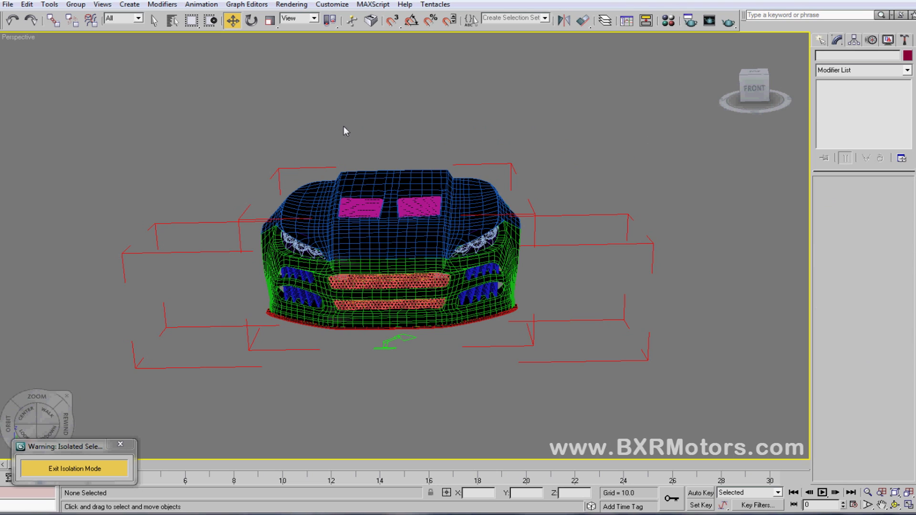
Box-select every part on the car's left half and delete it
left_click_drag(228, 134, 381, 367)
key("Delete")
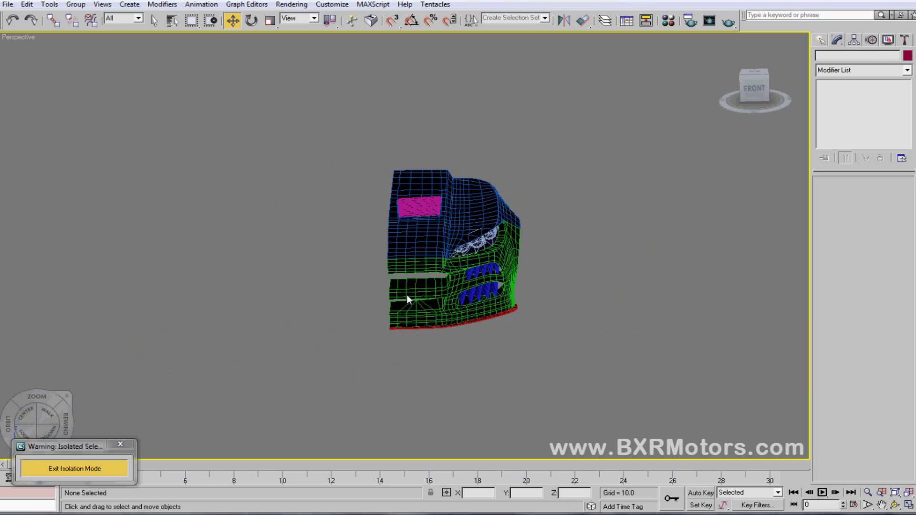
left_click(486, 205)
Orbit around the remaining half, then switch to the flat Front view and zoom in
left_click(894, 505)
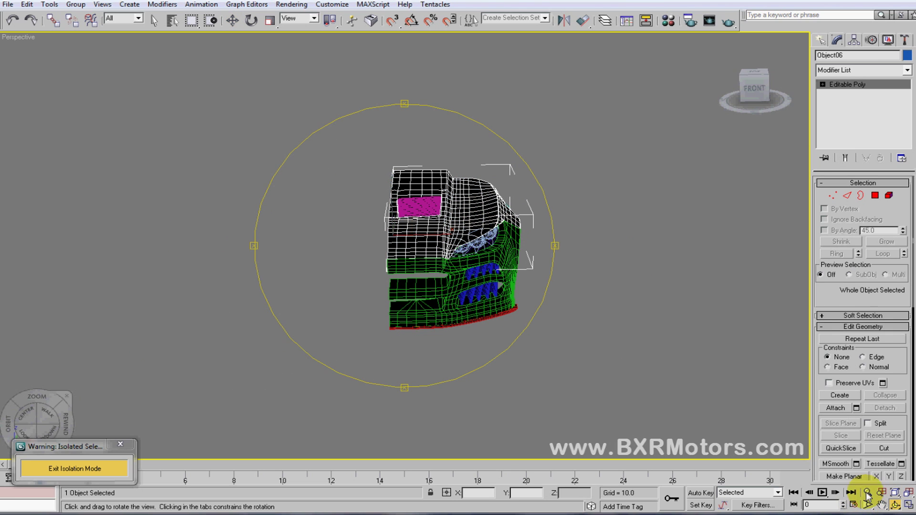
left_click_drag(457, 282, 400, 288)
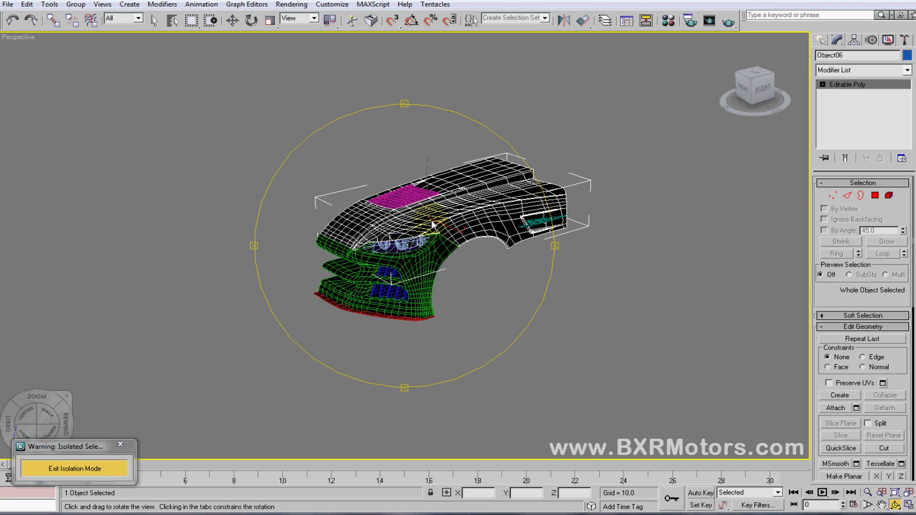
left_click_drag(433, 227, 494, 205)
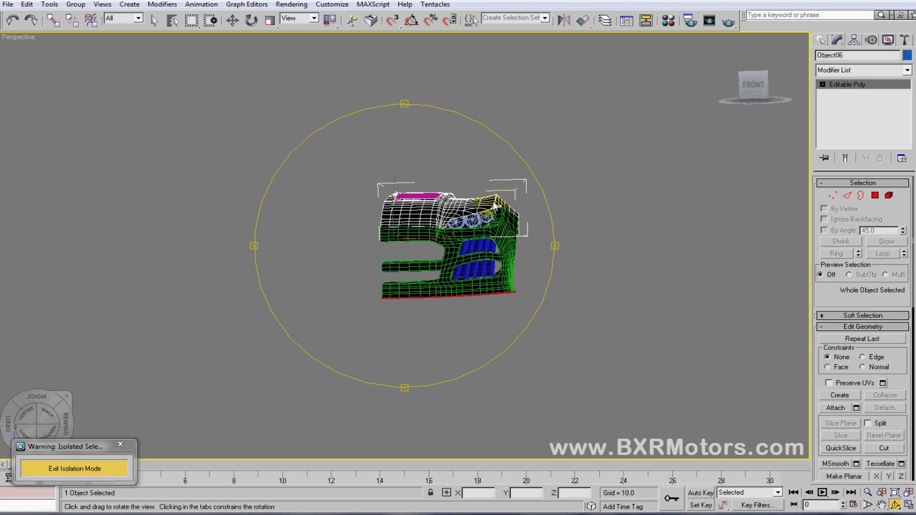
key("f")
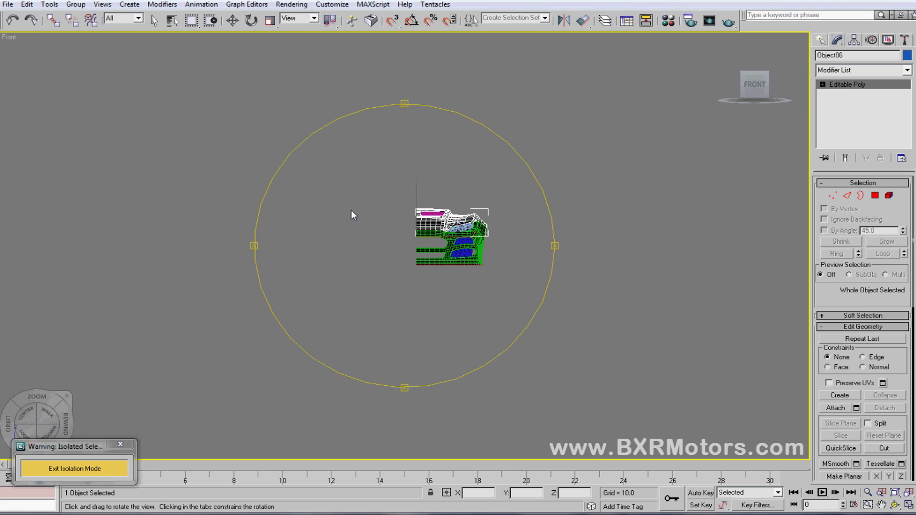
scroll(428, 209, "up", 3)
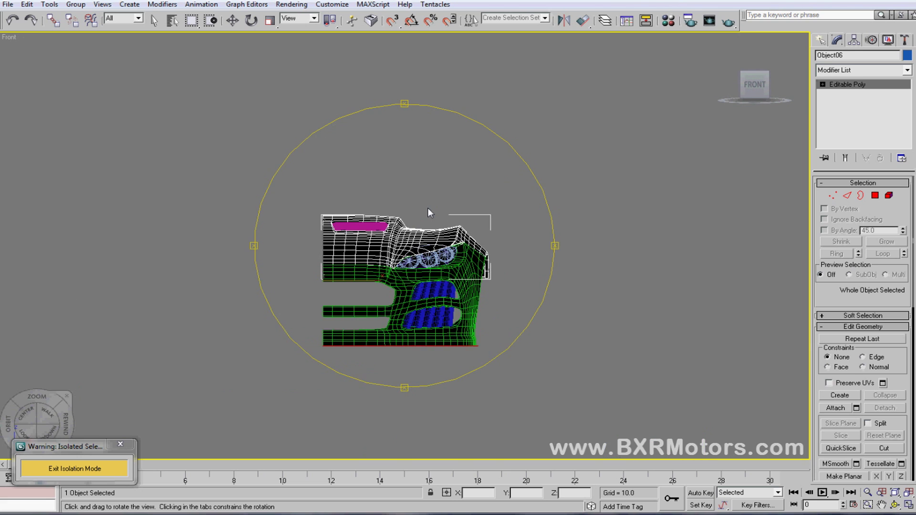
key("Escape")
left_click(218, 85)
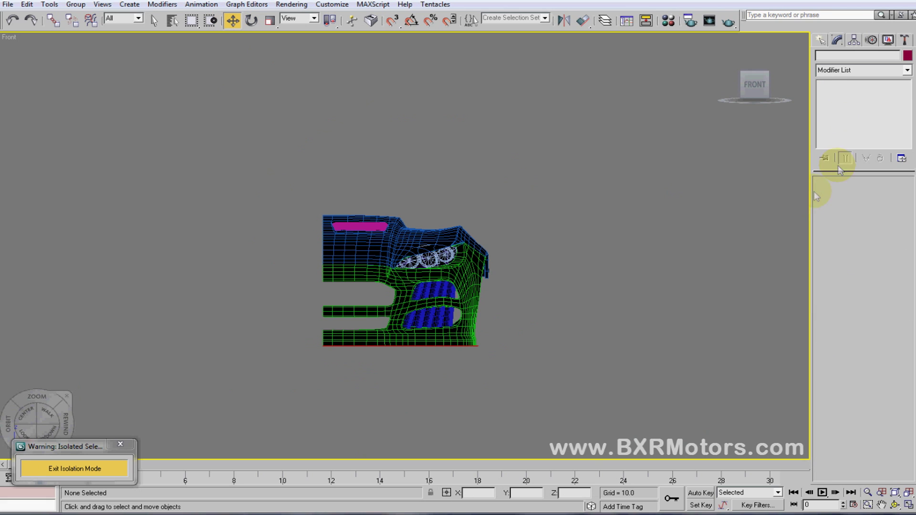
Draw a Section shape plane over the car front in the Front view
left_click(822, 44)
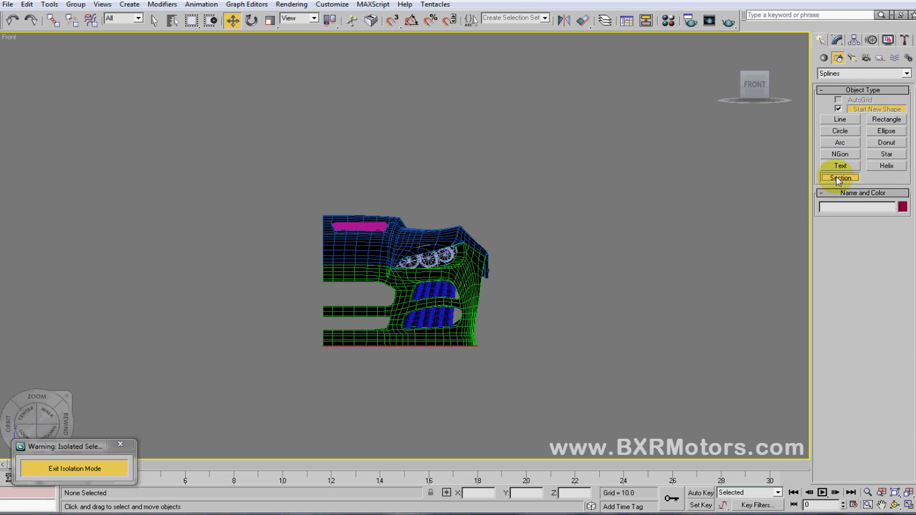
left_click(839, 178)
left_click_drag(396, 283, 521, 366)
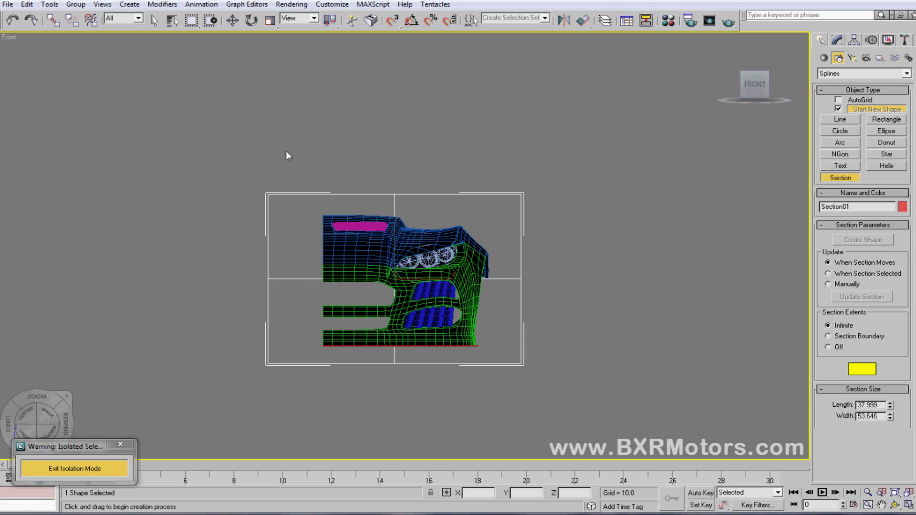
left_click(232, 20)
Orbit to an angled view and move the section plane onto the car
left_click(894, 504)
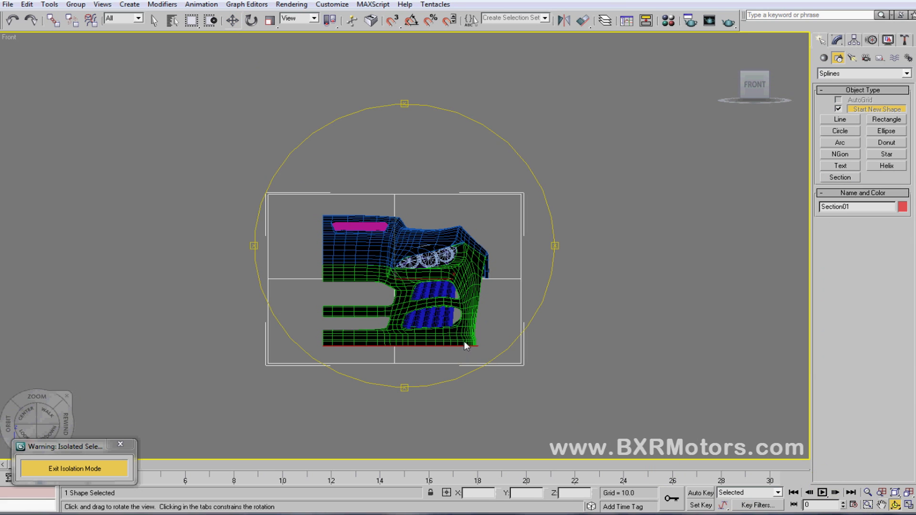
left_click_drag(463, 342, 244, 92)
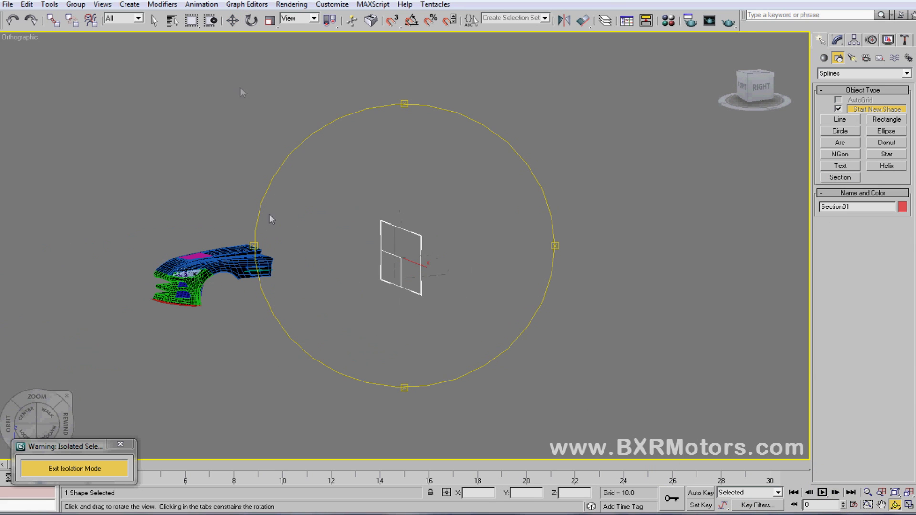
left_click(230, 23)
left_click_drag(439, 256, 215, 280)
key("z")
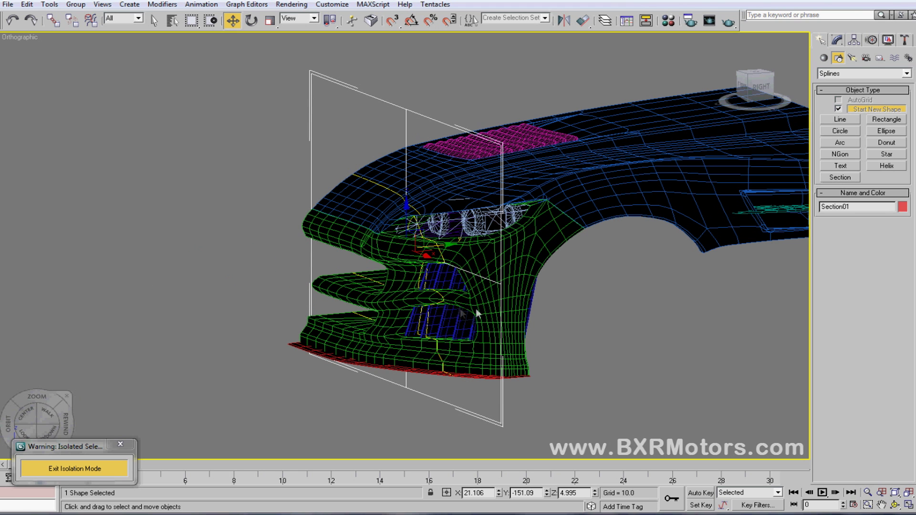
left_click(894, 504)
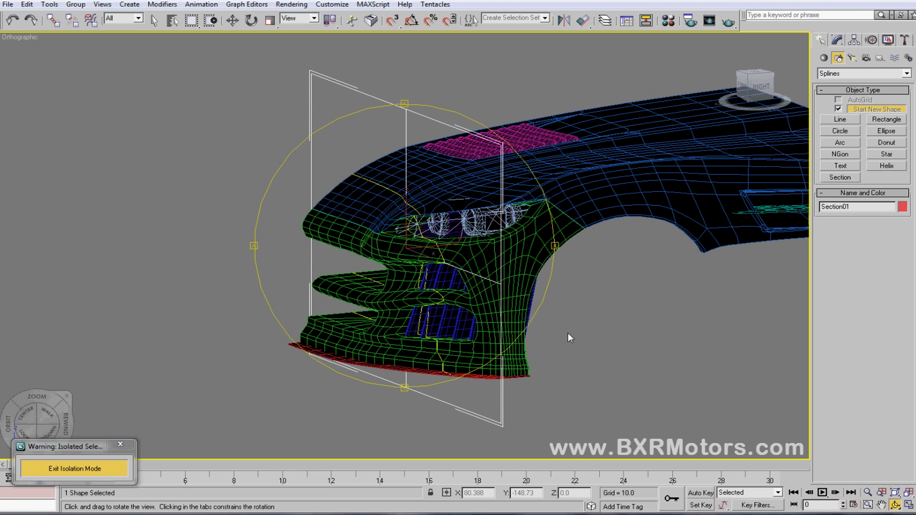
left_click_drag(568, 334, 505, 285)
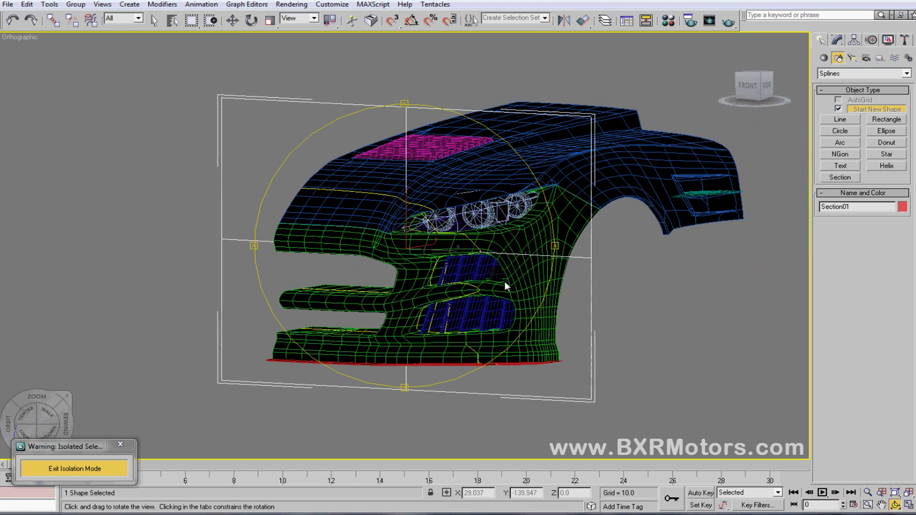
Adjust the FrontClip mesh and nudge the section plane slightly left and up
left_click(234, 20)
left_click(432, 242)
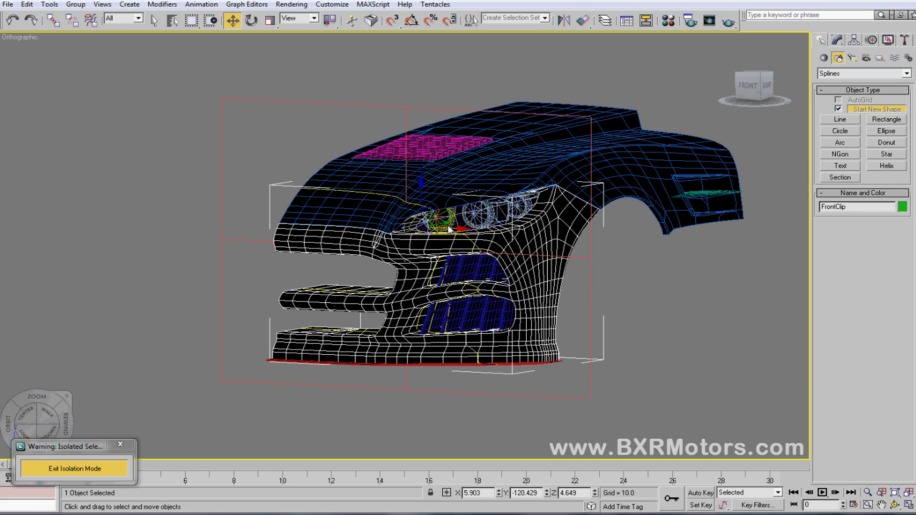
left_click_drag(437, 237, 459, 222)
left_click(435, 220)
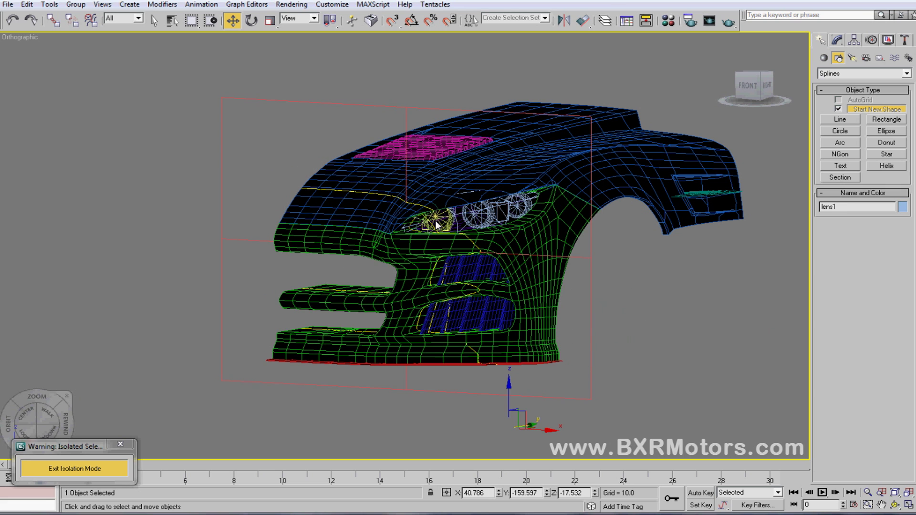
left_click(406, 154)
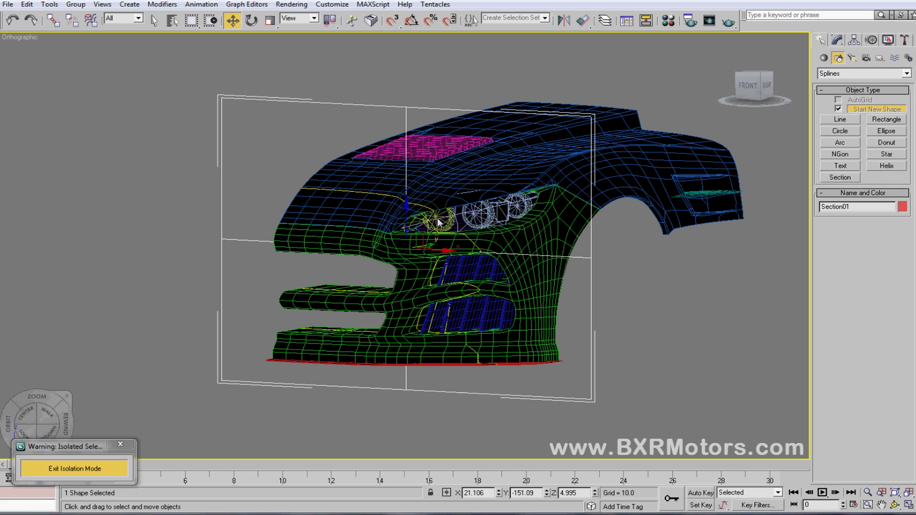
left_click(432, 245)
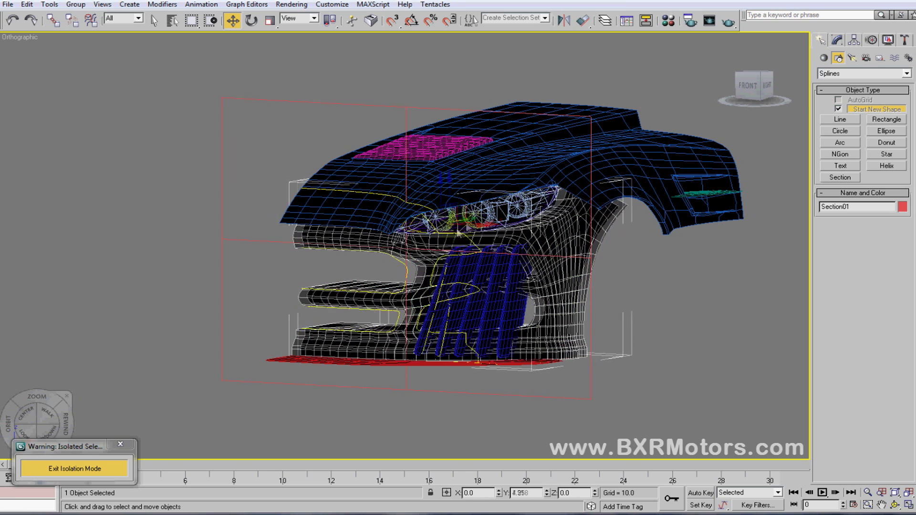
left_click(437, 244)
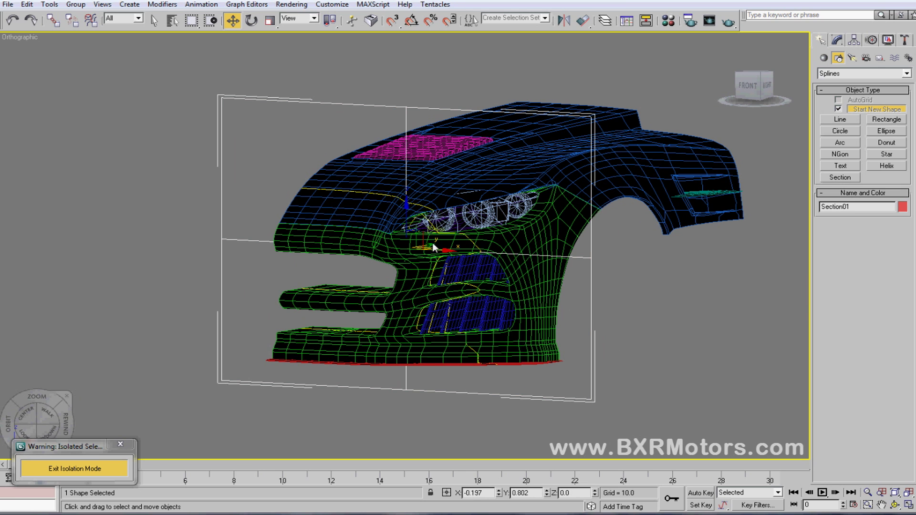
left_click_drag(432, 244, 413, 239)
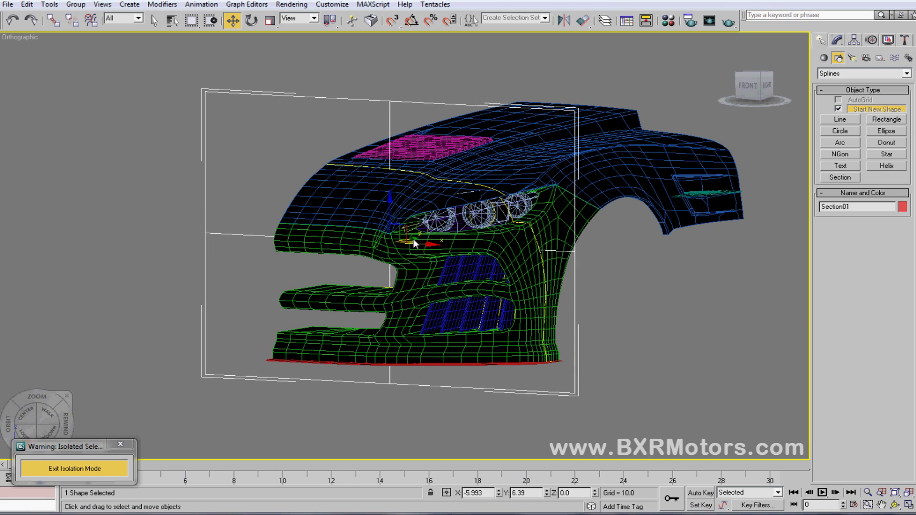
Orbit to a side-on view of the car with Section01 standing at the front end
left_click(894, 504)
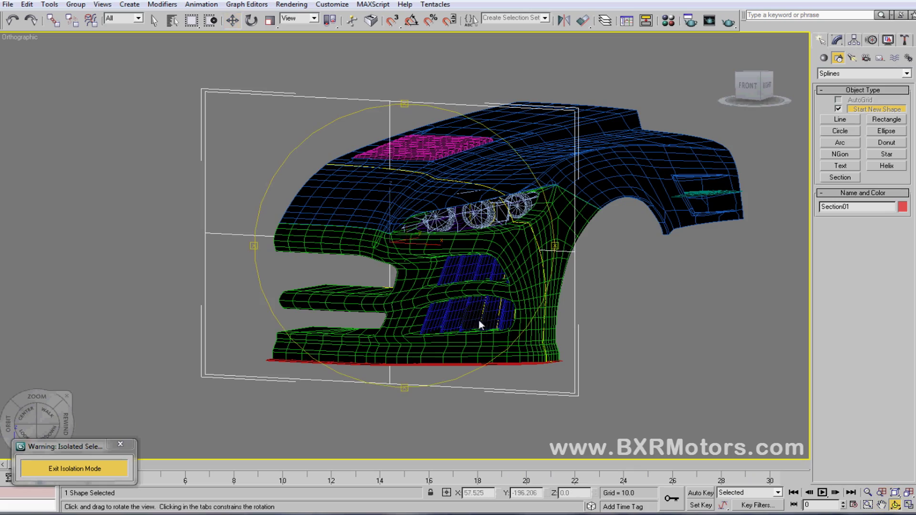
left_click_drag(479, 322, 405, 285)
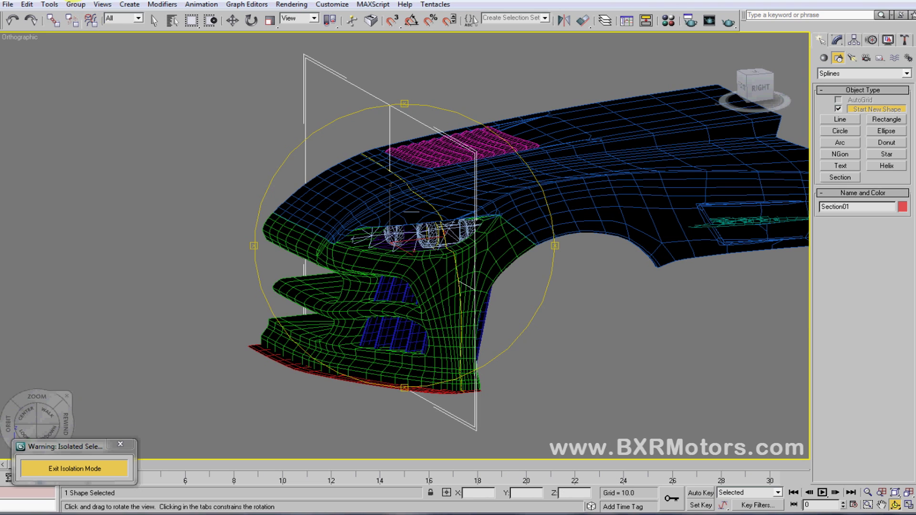
left_click(75, 5)
mouse_move(50, 5)
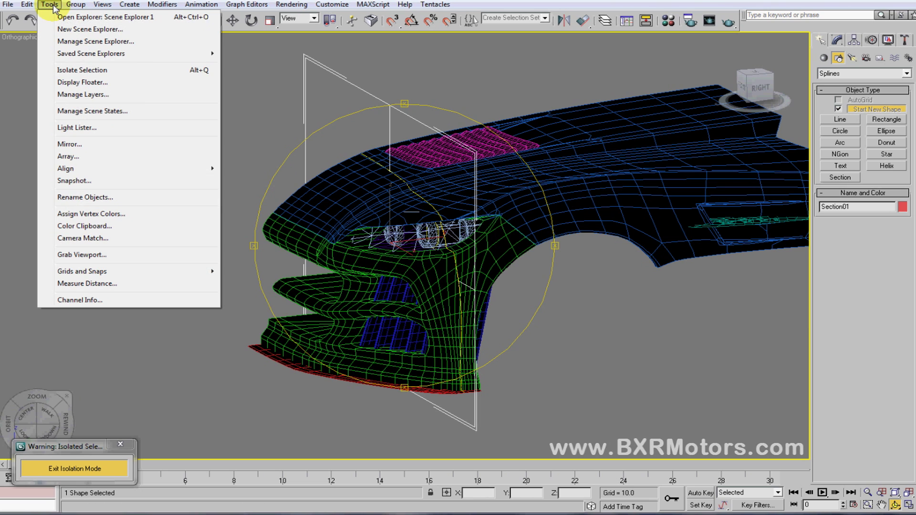
Array Section01 with Y incremental move 4.25 and count 14, previewing before confirming
left_click(67, 157)
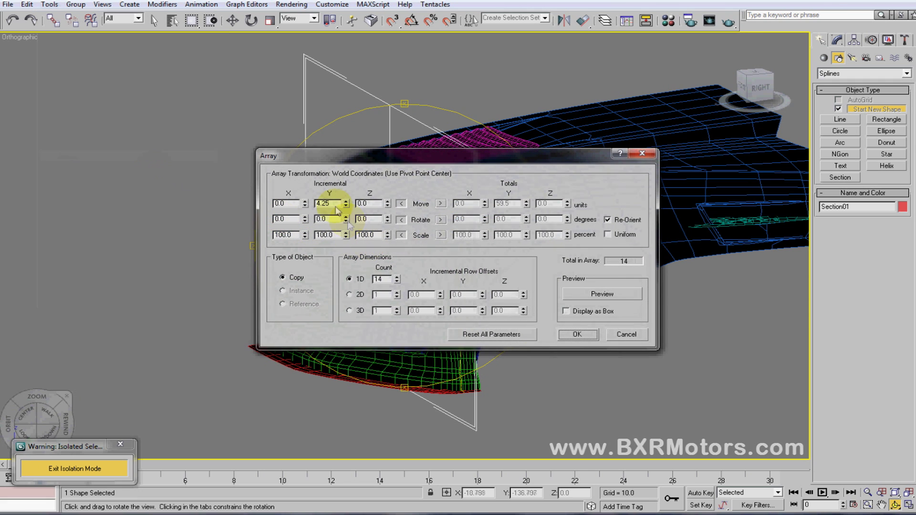
left_click(280, 203)
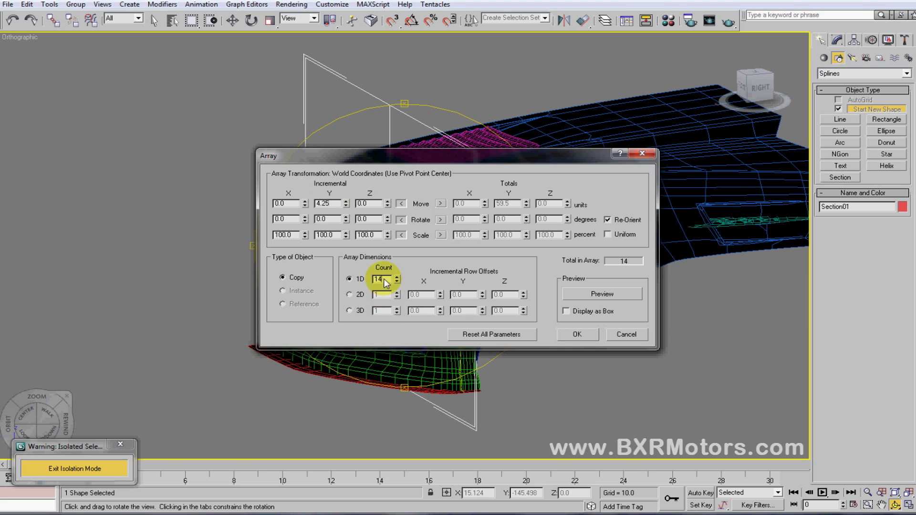
left_click_drag(419, 153, 255, 141)
left_click(435, 283)
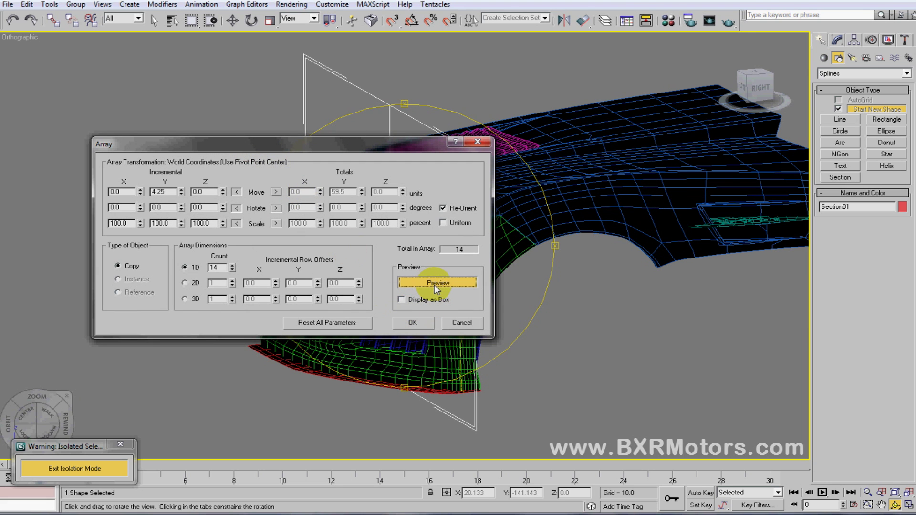
left_click(413, 322)
left_click(881, 505)
Pan to show the whole fender and select Section01 at the car's front
left_click_drag(564, 205, 451, 199)
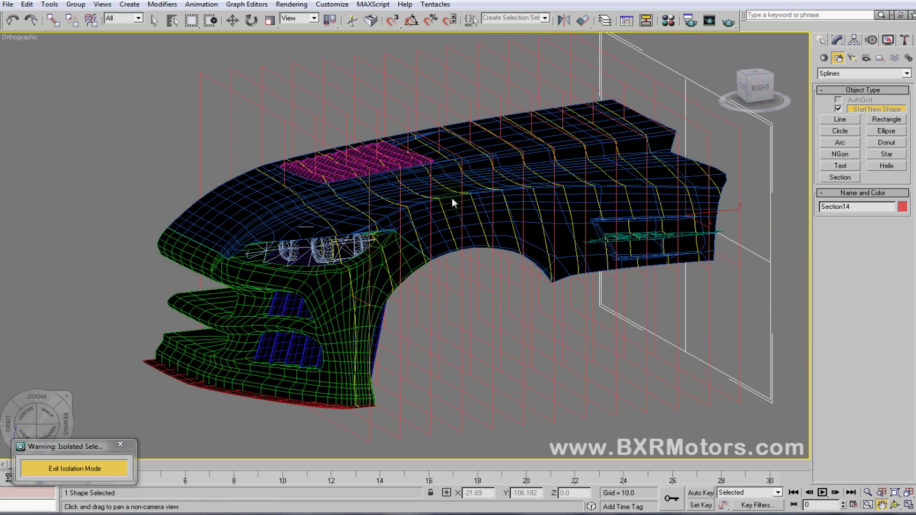
scroll(449, 207, "down", 5)
left_click(233, 20)
left_click(198, 123)
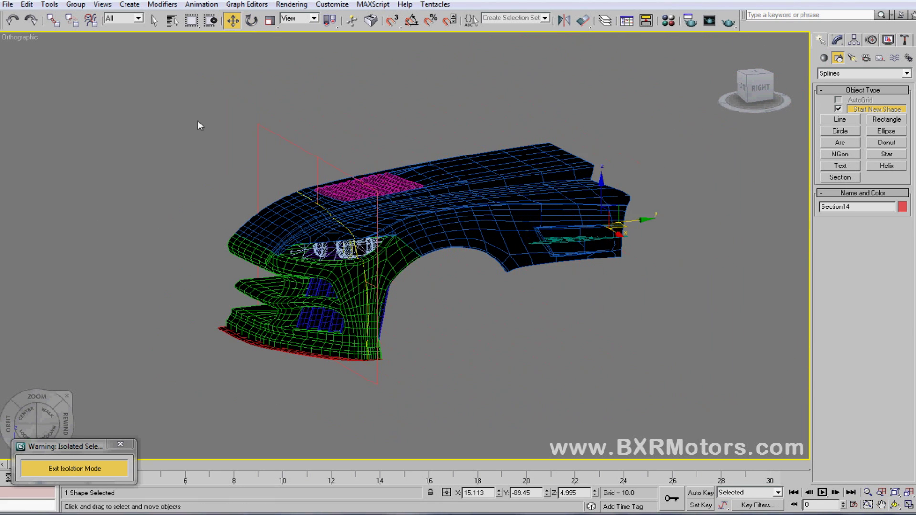
left_click(270, 134)
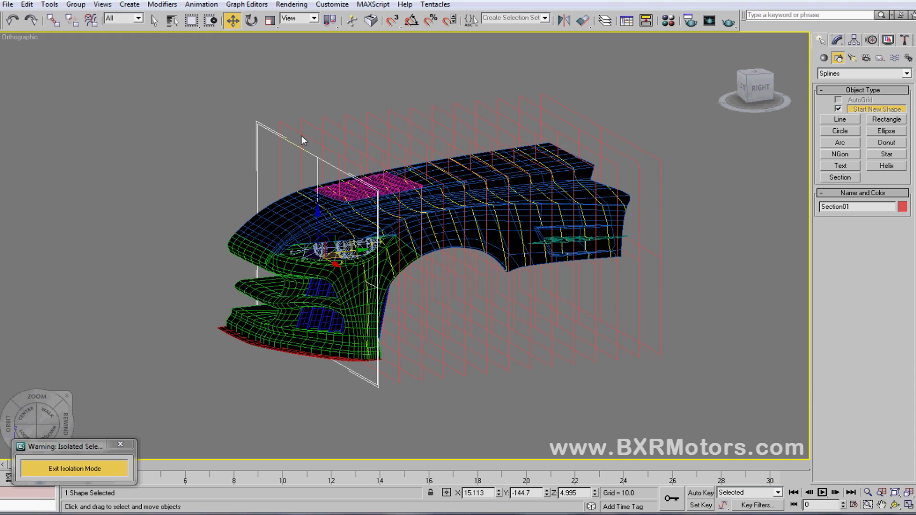
left_click_drag(305, 141, 295, 143, "shift")
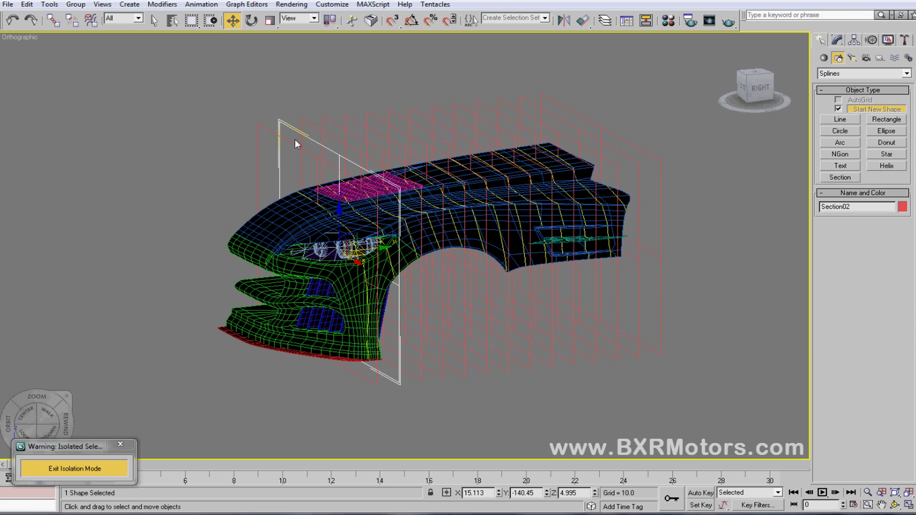
left_click(267, 131)
Create default-named spline shapes from Section01 and Section02, then box-select all section planes
left_click(837, 40)
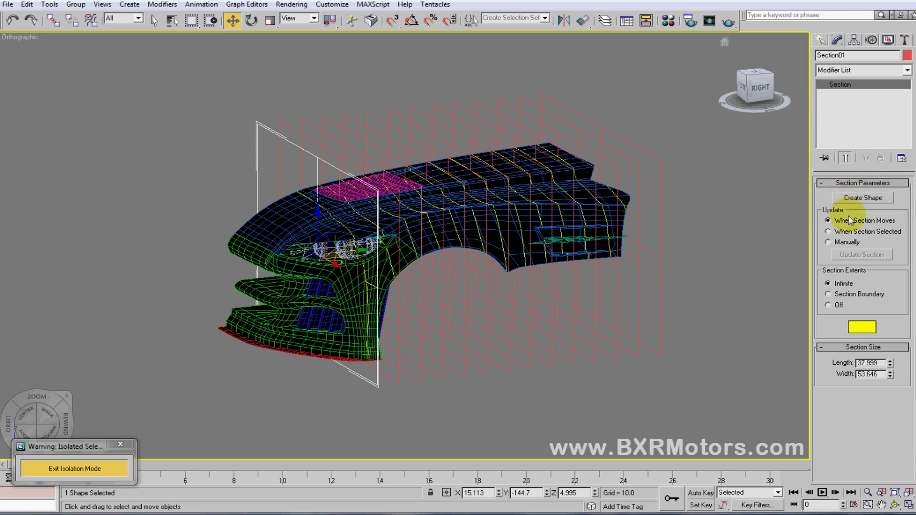
left_click(854, 197)
left_click(511, 239)
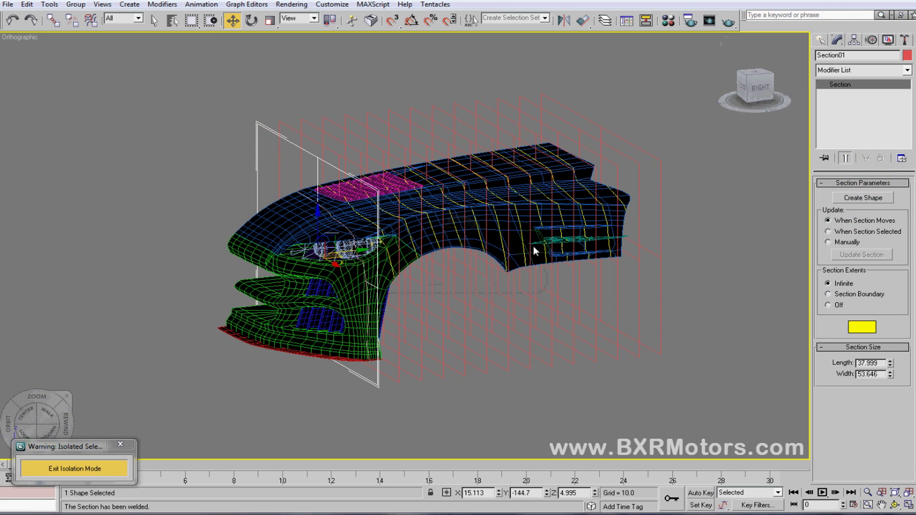
left_click(282, 127)
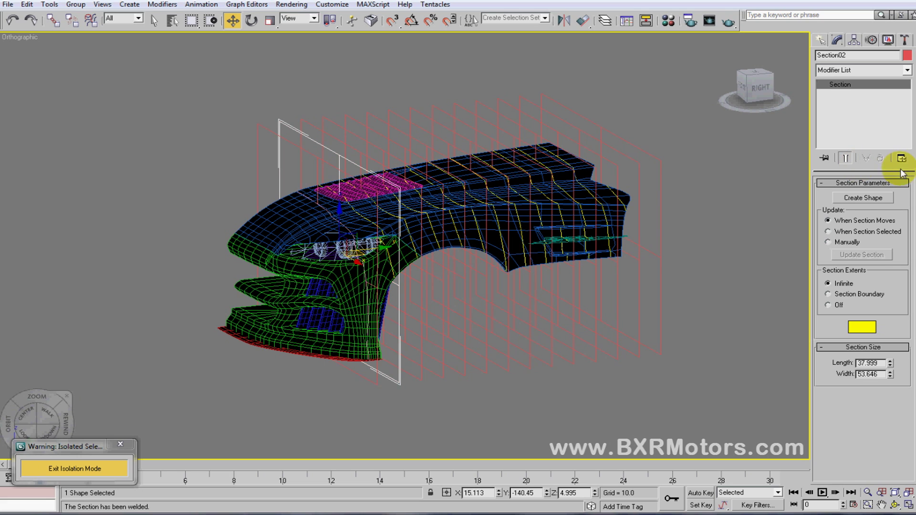
left_click(860, 198)
left_click(504, 240)
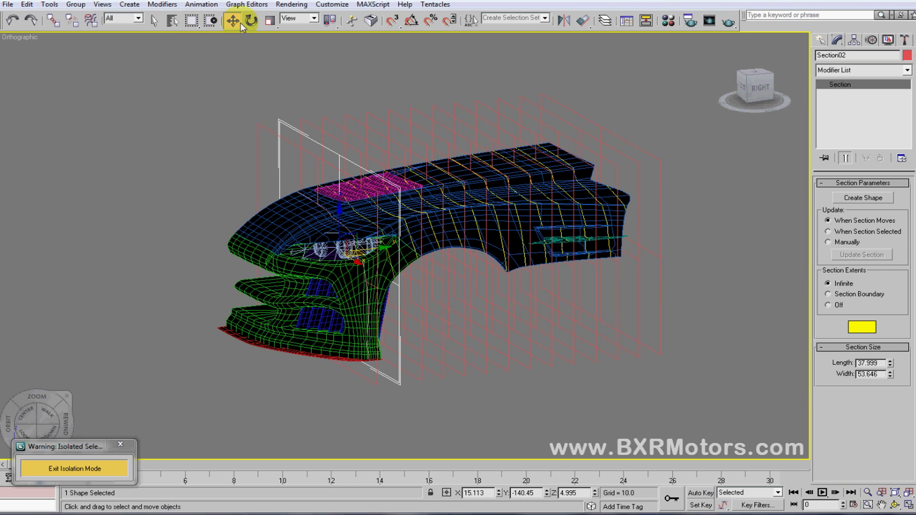
left_click_drag(178, 56, 586, 127)
Delete the section planes, select a bumper outline spline, and orbit to the car's front
key("Delete")
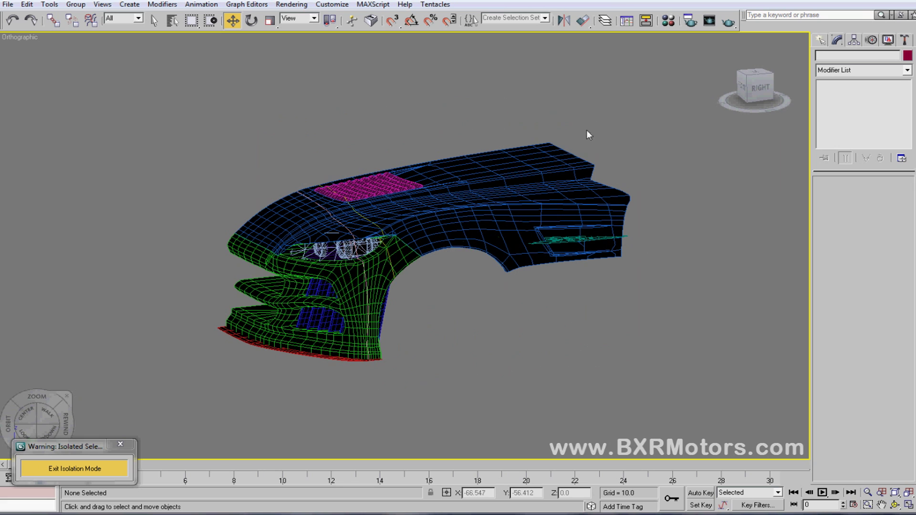
left_click(333, 218)
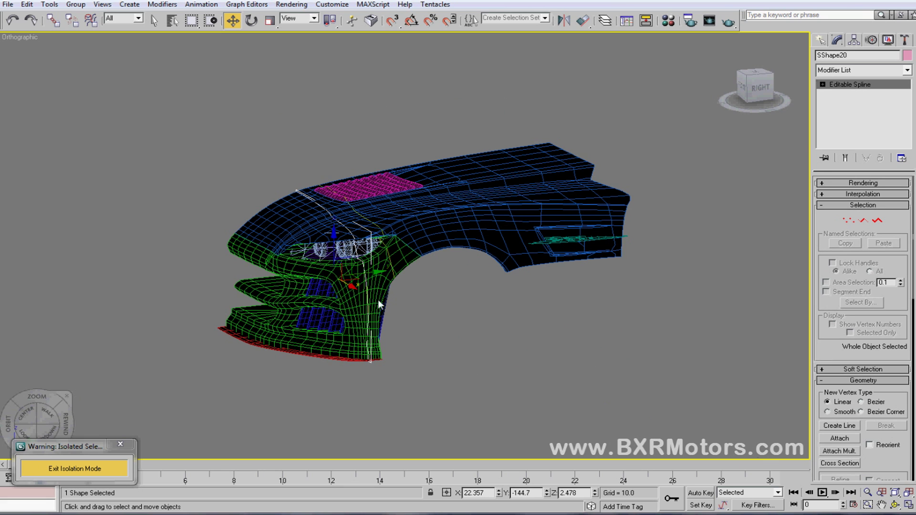
left_click(884, 500)
left_click_drag(483, 311, 725, 315)
right_click(419, 287)
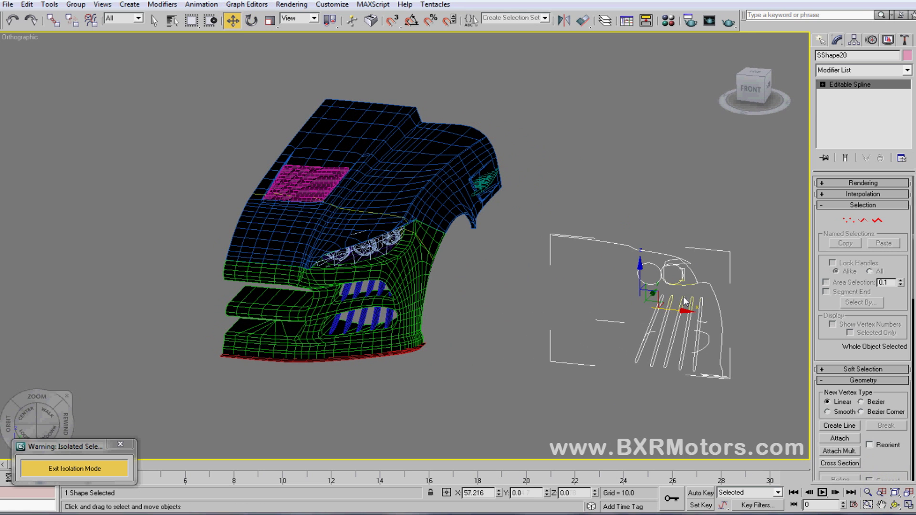
Frame the selected spline and check it in the Front view
key("z")
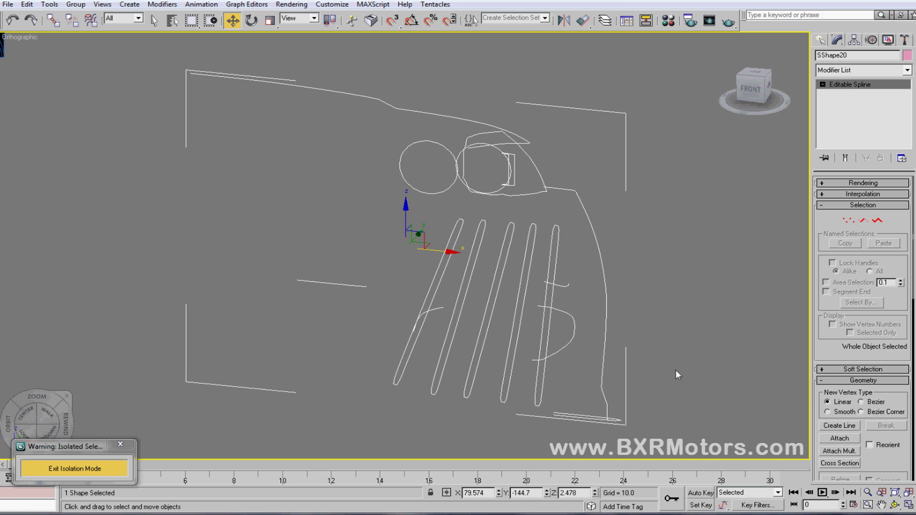
key("f")
key("z")
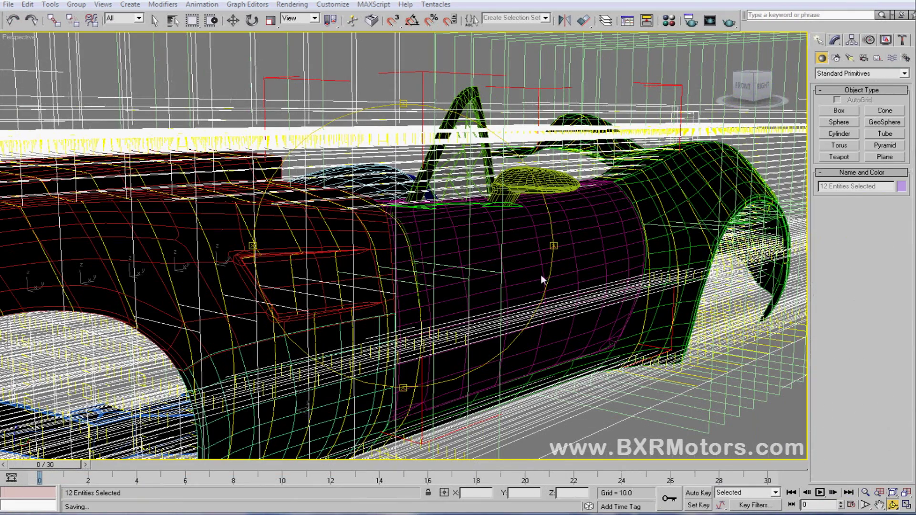
key("z")
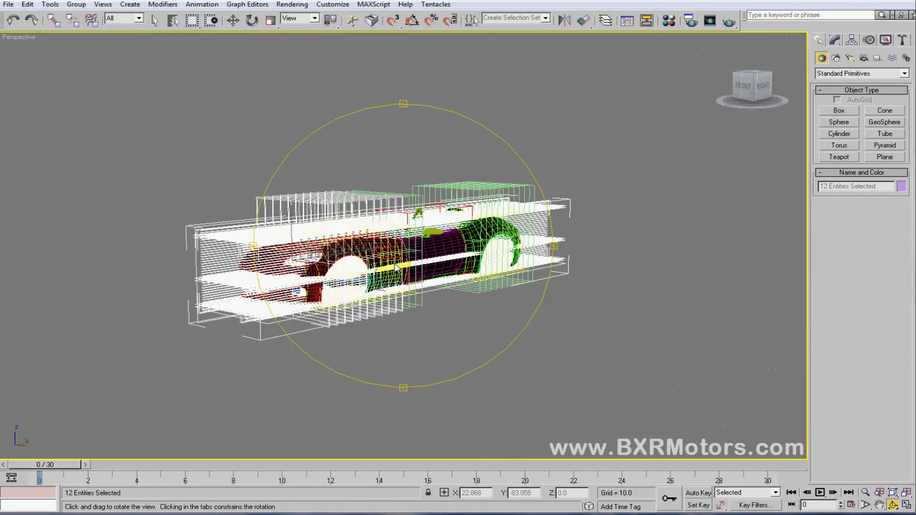
mouse_move(405, 269)
left_mouse_down()
mouse_move(510, 262)
mouse_move(378, 273)
mouse_move(414, 262)
left_mouse_up()
left_click(233, 20)
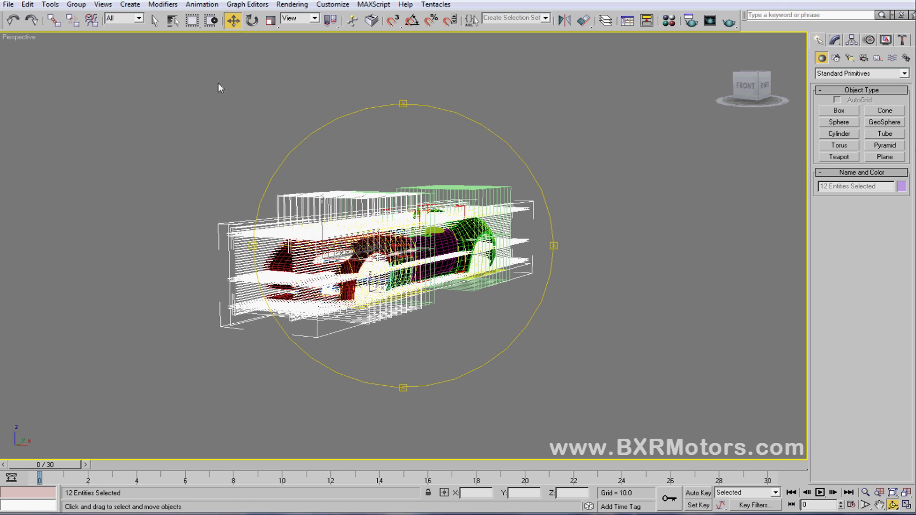
left_click(237, 143)
left_click_drag(203, 201, 254, 325)
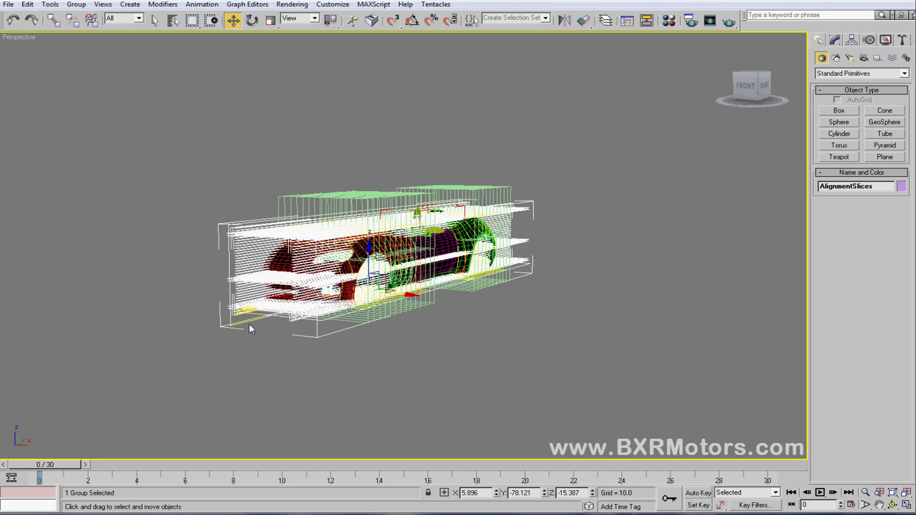
scroll(241, 322, "up", 6)
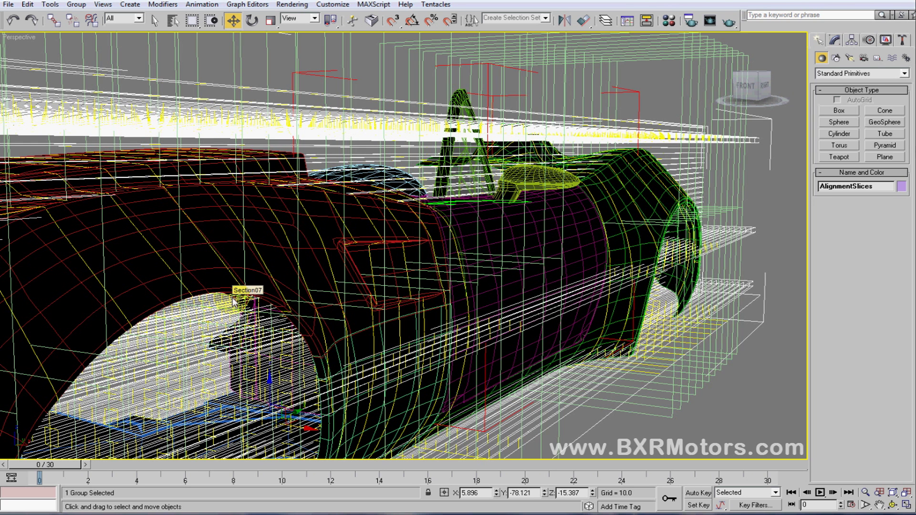
scroll(248, 274, "down", 8)
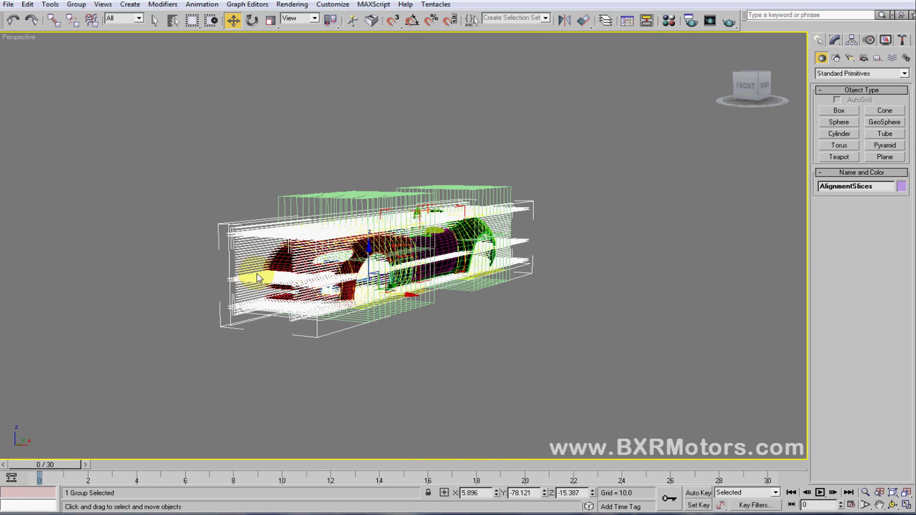
left_click_drag(277, 175, 355, 205)
left_click_drag(268, 174, 357, 206)
left_click(334, 146)
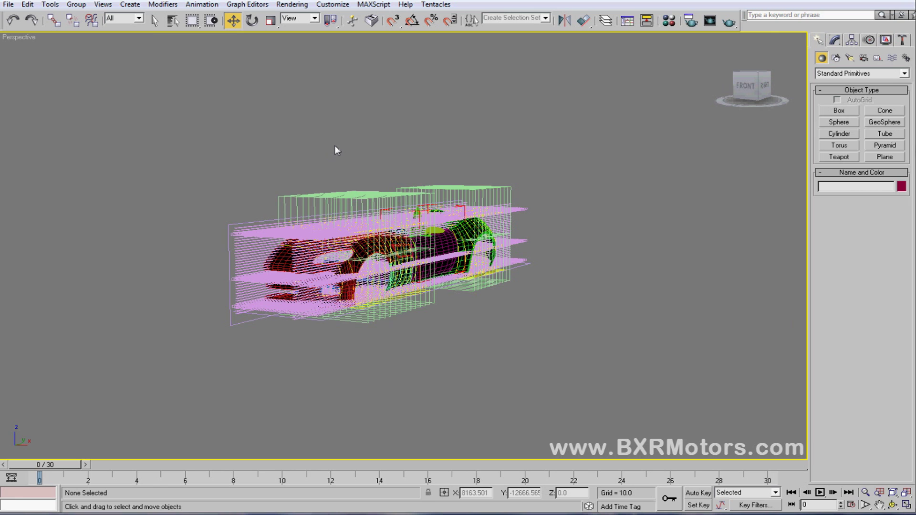
left_click_drag(209, 183, 268, 344)
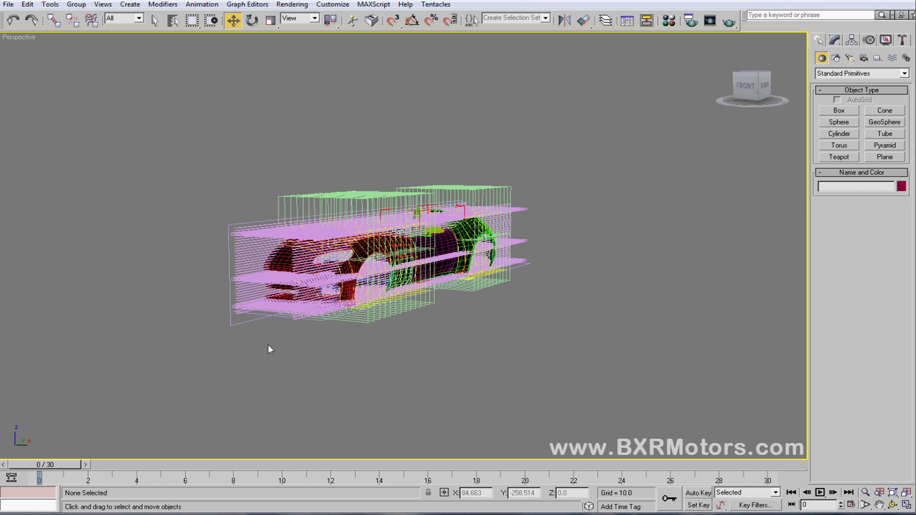
left_click(199, 169)
Drag Section01 out to the right of the car and frame it in Front view
left_click(389, 215)
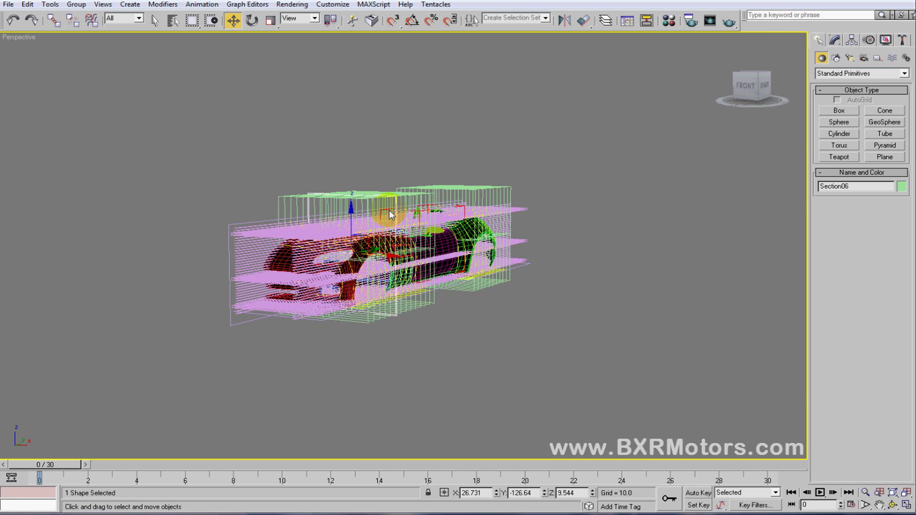
left_click(321, 225)
left_click(447, 296)
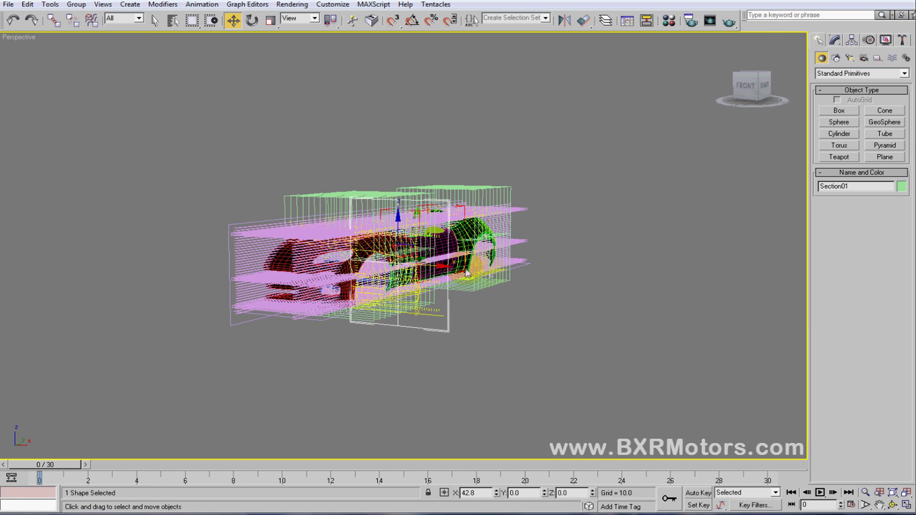
left_click_drag(466, 272, 697, 294)
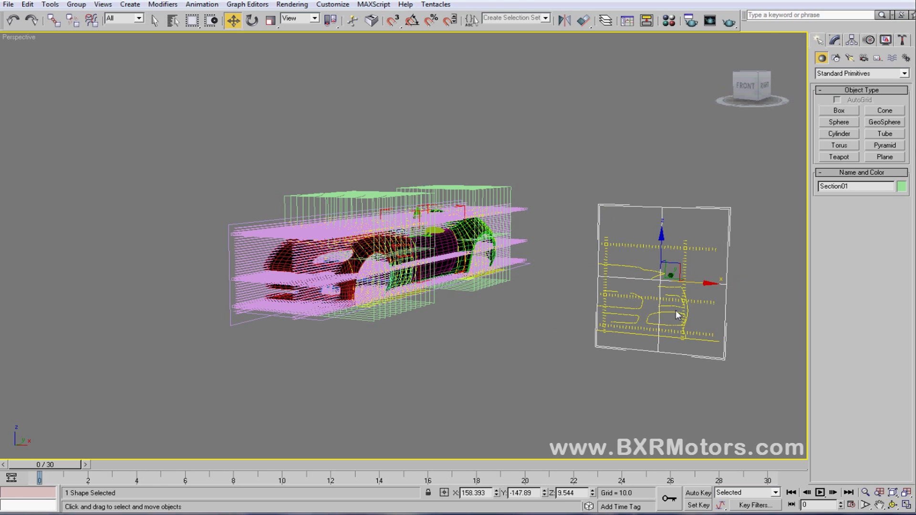
key("f")
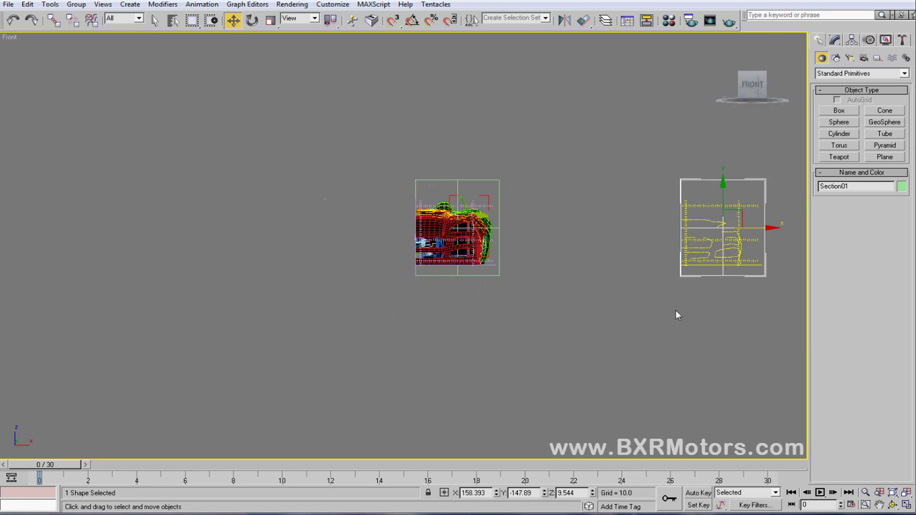
key("z")
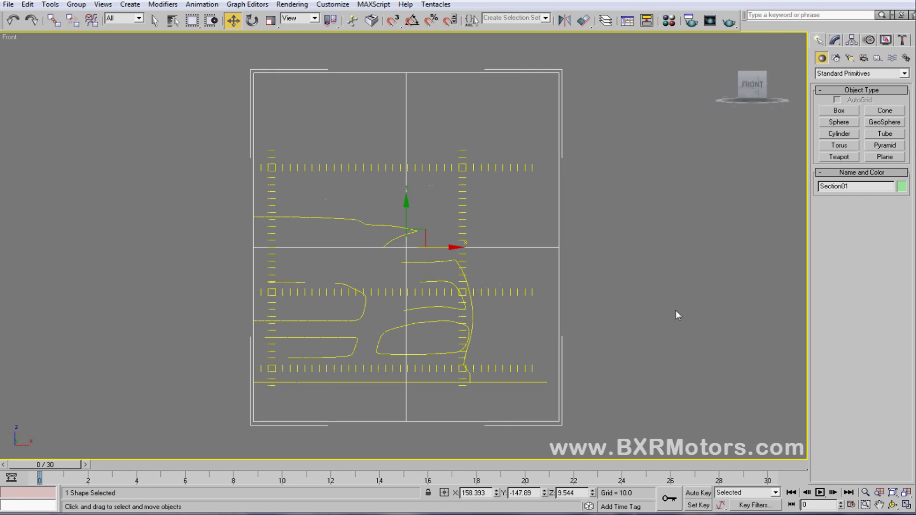
Deselect everything and bring up the exported PDF templates showing page MainSec11
left_click(232, 21)
left_click(220, 113)
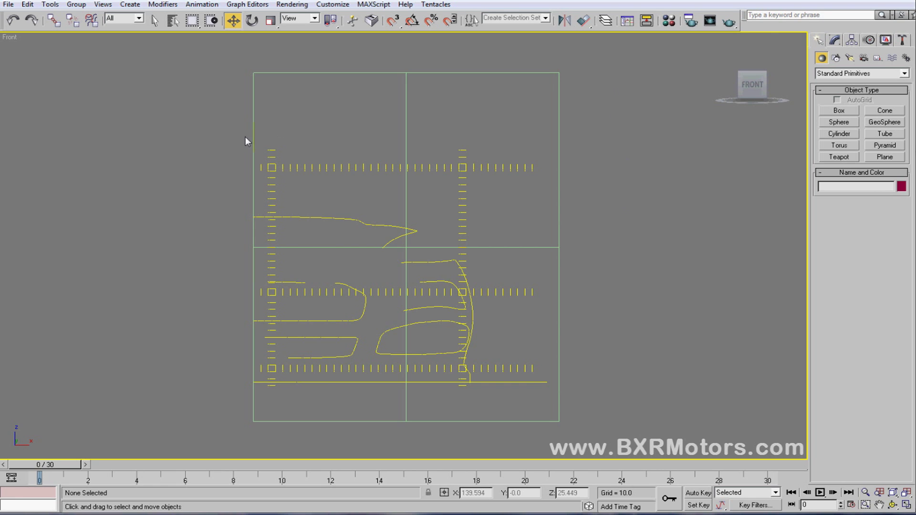
left_click(428, 512)
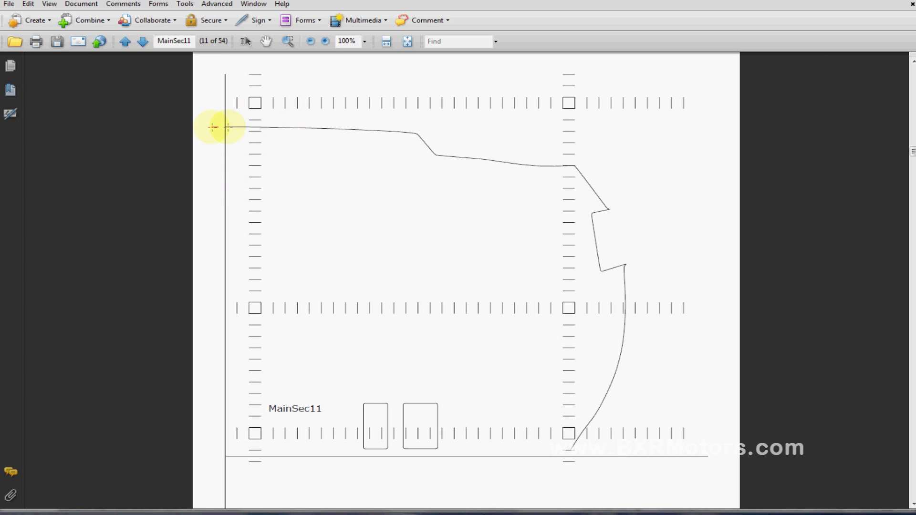
Sketch red pencil marks over MainSec11's top profile and tick rows, then undo the tick loops
mouse_move(213, 127)
left_mouse_down()
mouse_move(382, 129)
mouse_move(414, 133)
mouse_move(450, 157)
mouse_move(571, 167)
mouse_move(608, 208)
mouse_move(593, 214)
mouse_move(600, 258)
mouse_move(634, 262)
mouse_move(619, 344)
mouse_move(568, 452)
left_mouse_up()
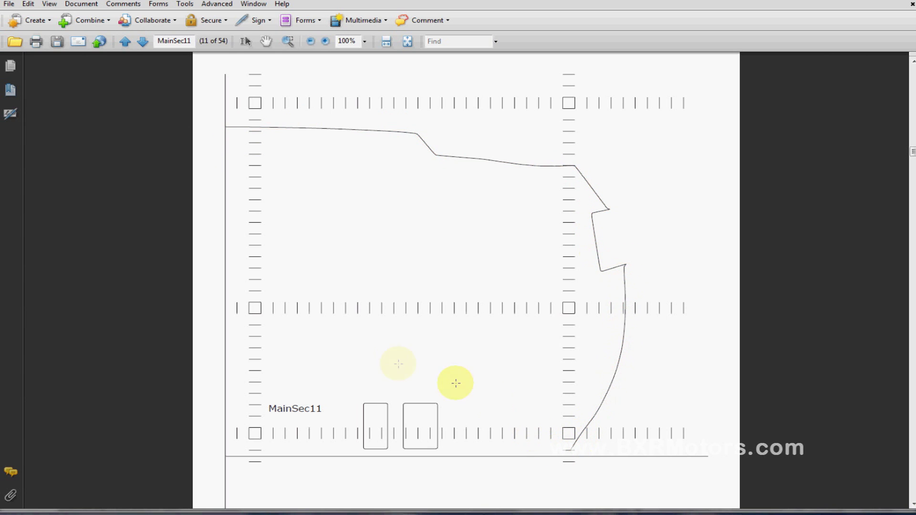
mouse_move(277, 327)
left_mouse_down()
mouse_move(247, 326)
mouse_move(229, 296)
mouse_move(403, 284)
mouse_move(693, 294)
mouse_move(631, 328)
mouse_move(372, 340)
mouse_move(263, 328)
left_mouse_up()
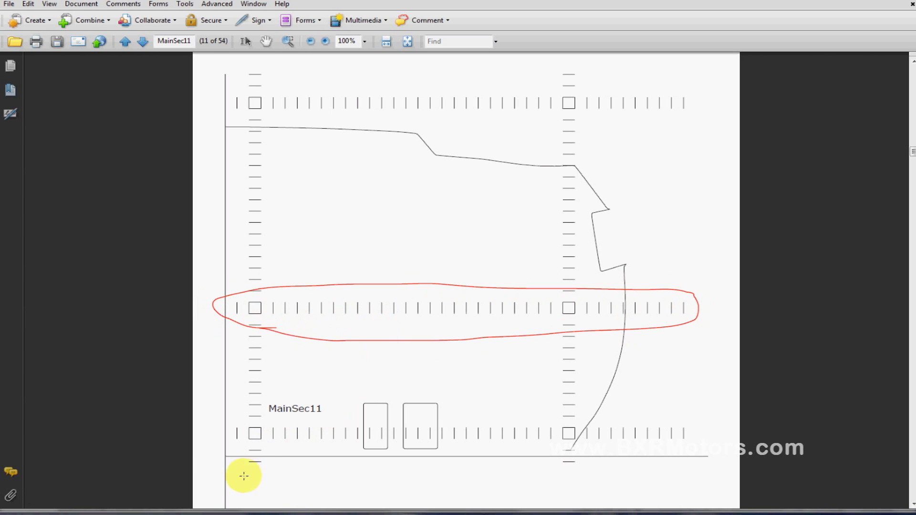
mouse_move(239, 476)
left_mouse_down()
mouse_move(516, 405)
mouse_move(664, 468)
mouse_move(266, 458)
left_mouse_up()
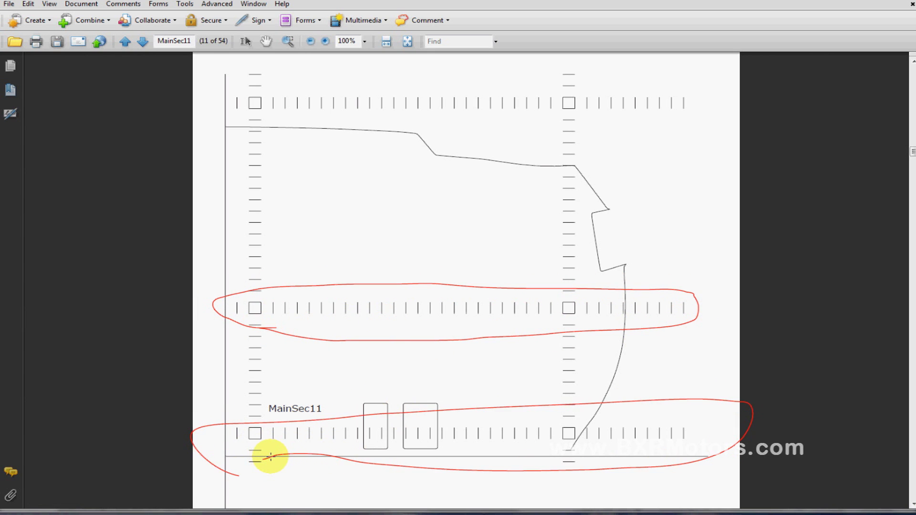
key("ctrl+z")
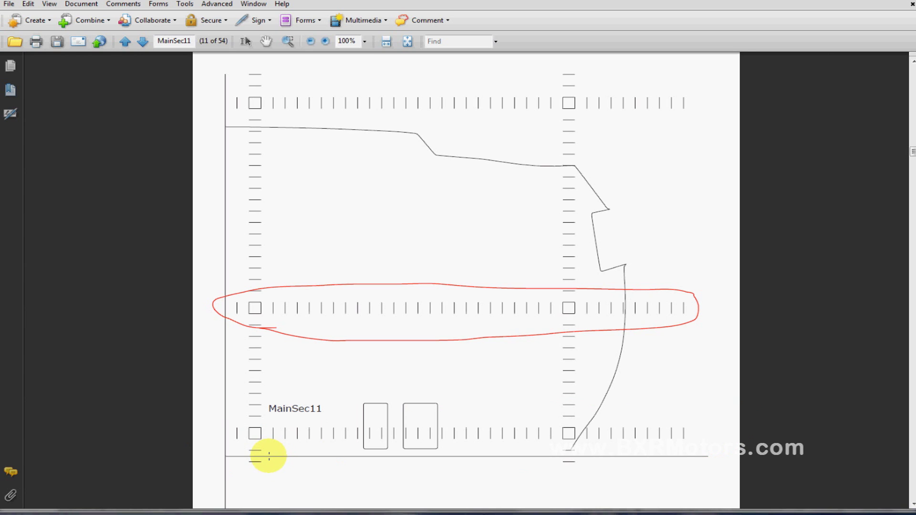
key("ctrl+z")
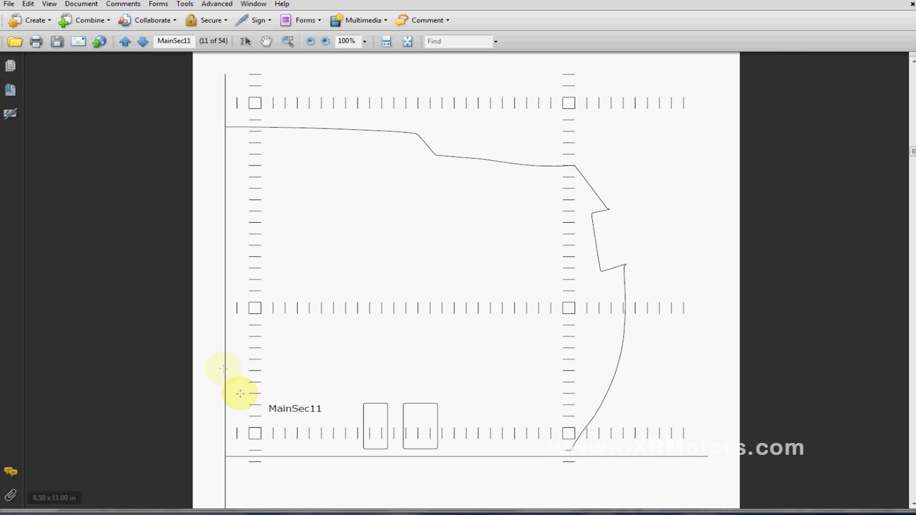
Draw red lines along the page's left and bottom borders, undoing each one
mouse_move(246, 80)
left_mouse_down()
mouse_move(236, 231)
mouse_move(258, 482)
mouse_move(287, 473)
left_mouse_up()
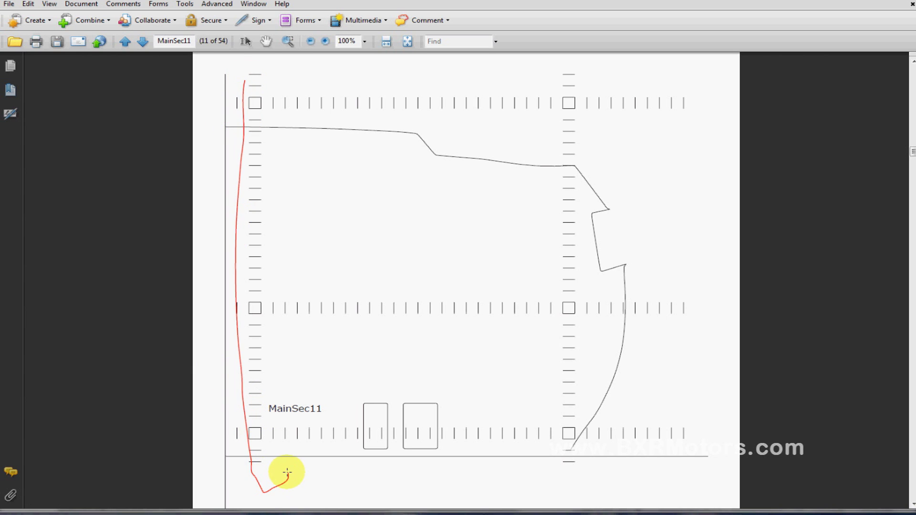
key("ctrl+z")
left_click_drag(225, 75, 225, 480)
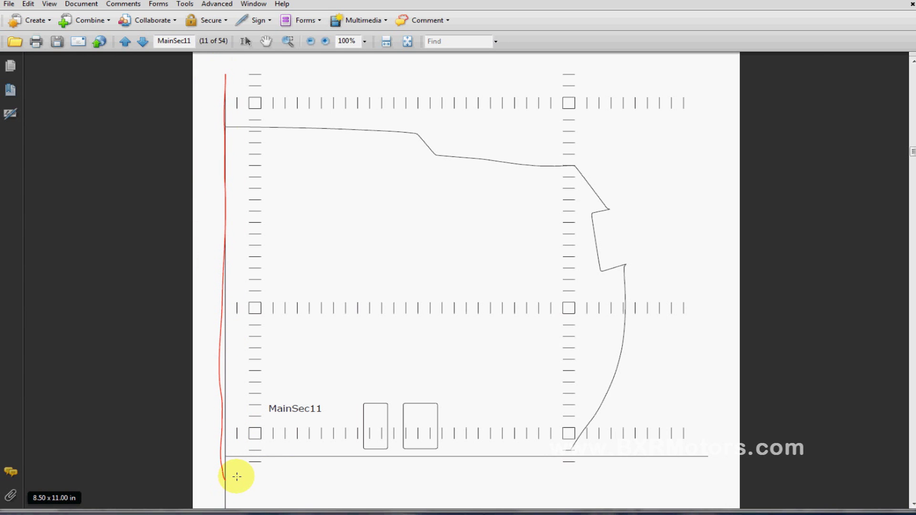
key("ctrl+z")
left_click_drag(215, 456, 739, 459)
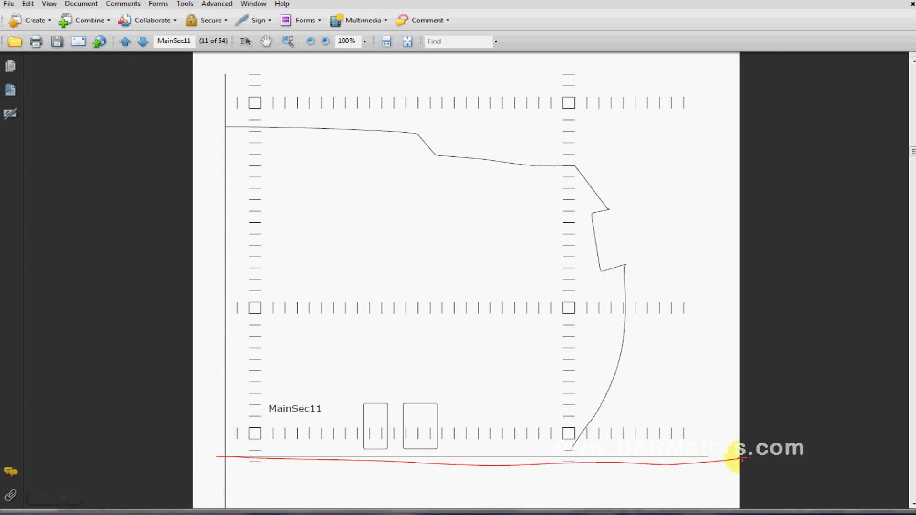
key("ctrl+z")
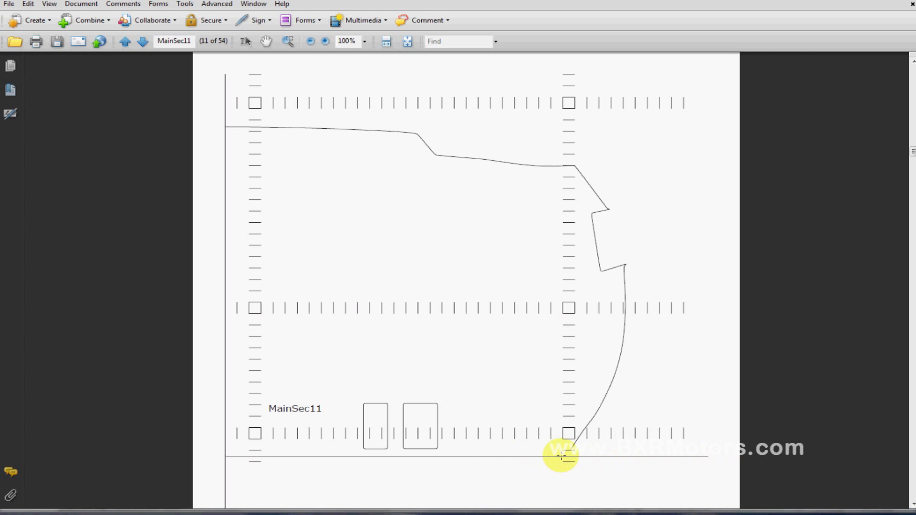
Circle the two small rectangles, clear the remaining red marks, switch to Select, and scroll up toward MainSec9
mouse_move(459, 432)
left_mouse_down()
mouse_move(431, 374)
mouse_move(339, 374)
mouse_move(385, 478)
mouse_move(468, 445)
mouse_move(433, 366)
mouse_move(351, 376)
mouse_move(333, 475)
left_mouse_up()
key("ctrl+z")
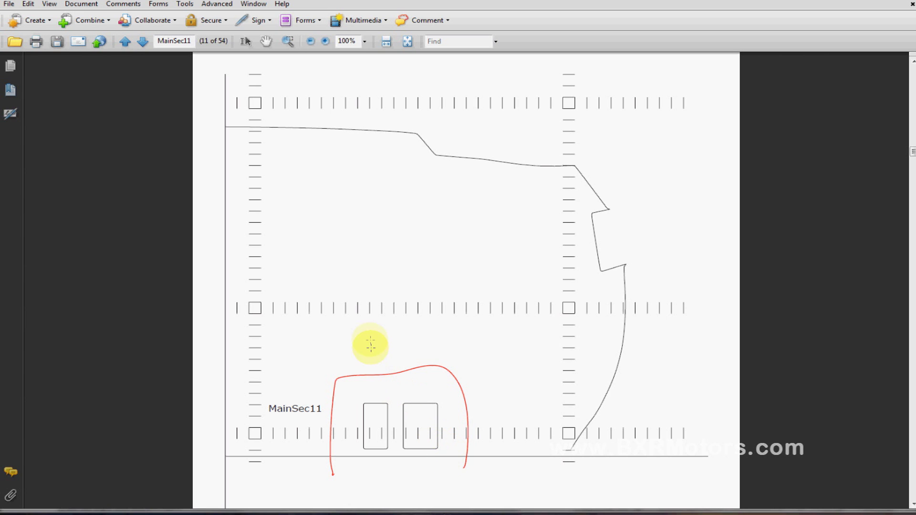
key("v")
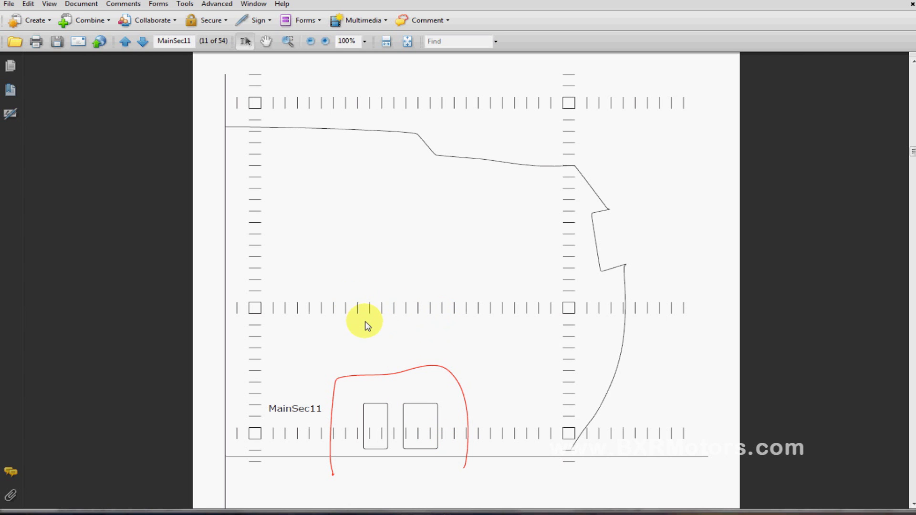
key("ctrl+z")
scroll(389, 295, "up", 1)
scroll(400, 306, "up", 20)
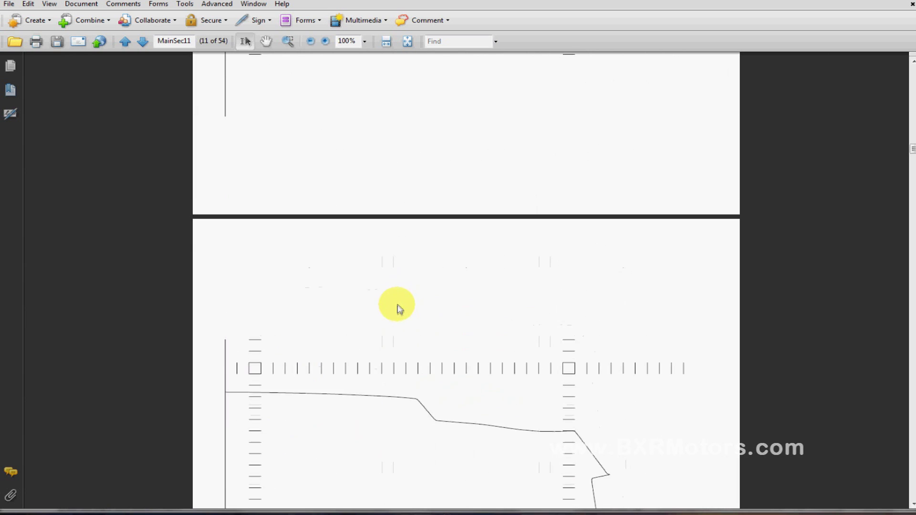
scroll(399, 313, "up", 20)
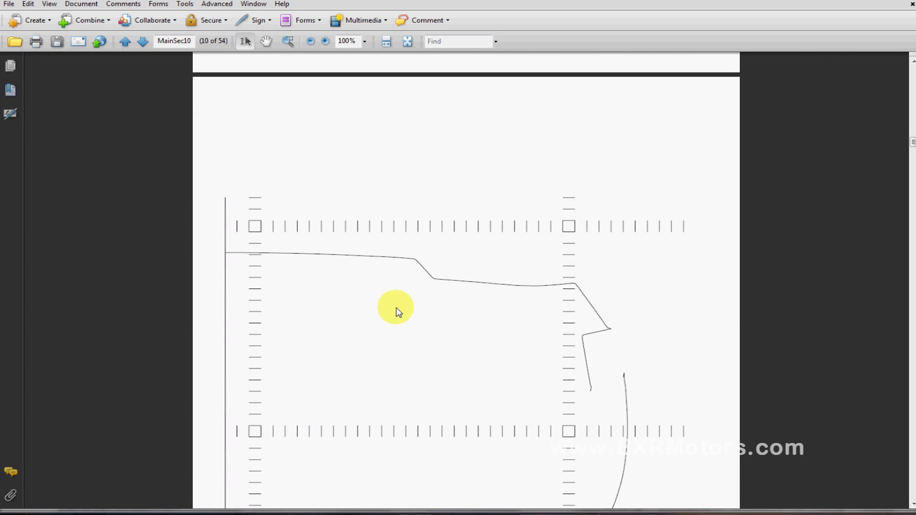